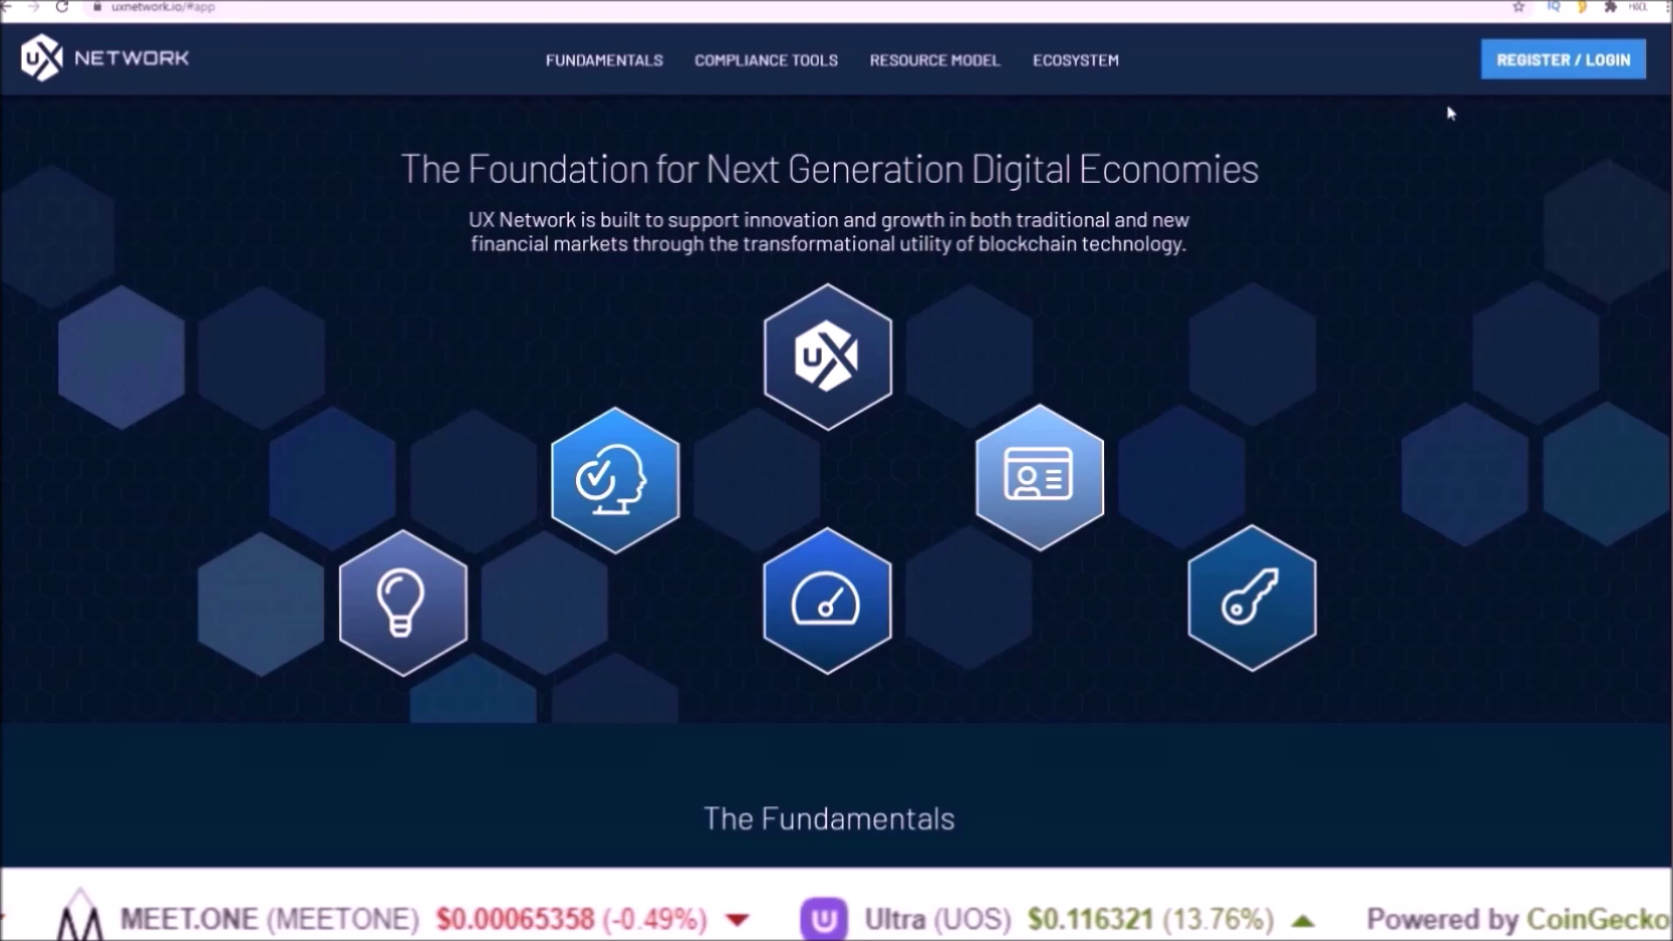
Start a new account registration and verify the e-mail with the code sent to it
click(1539, 68)
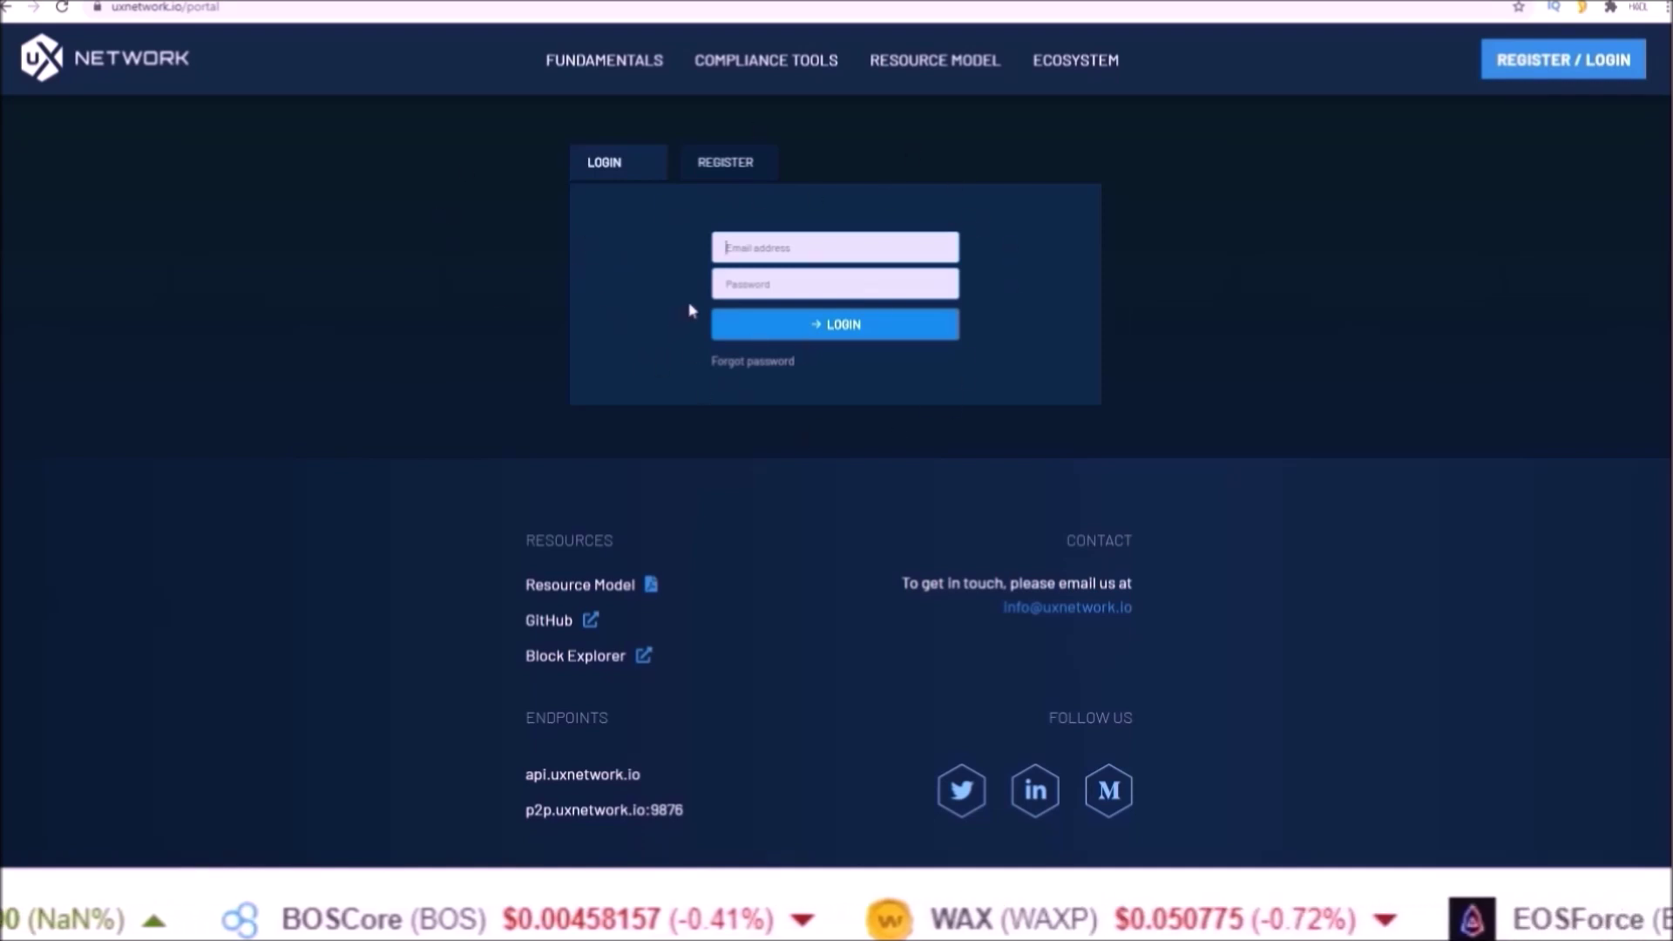
click(719, 168)
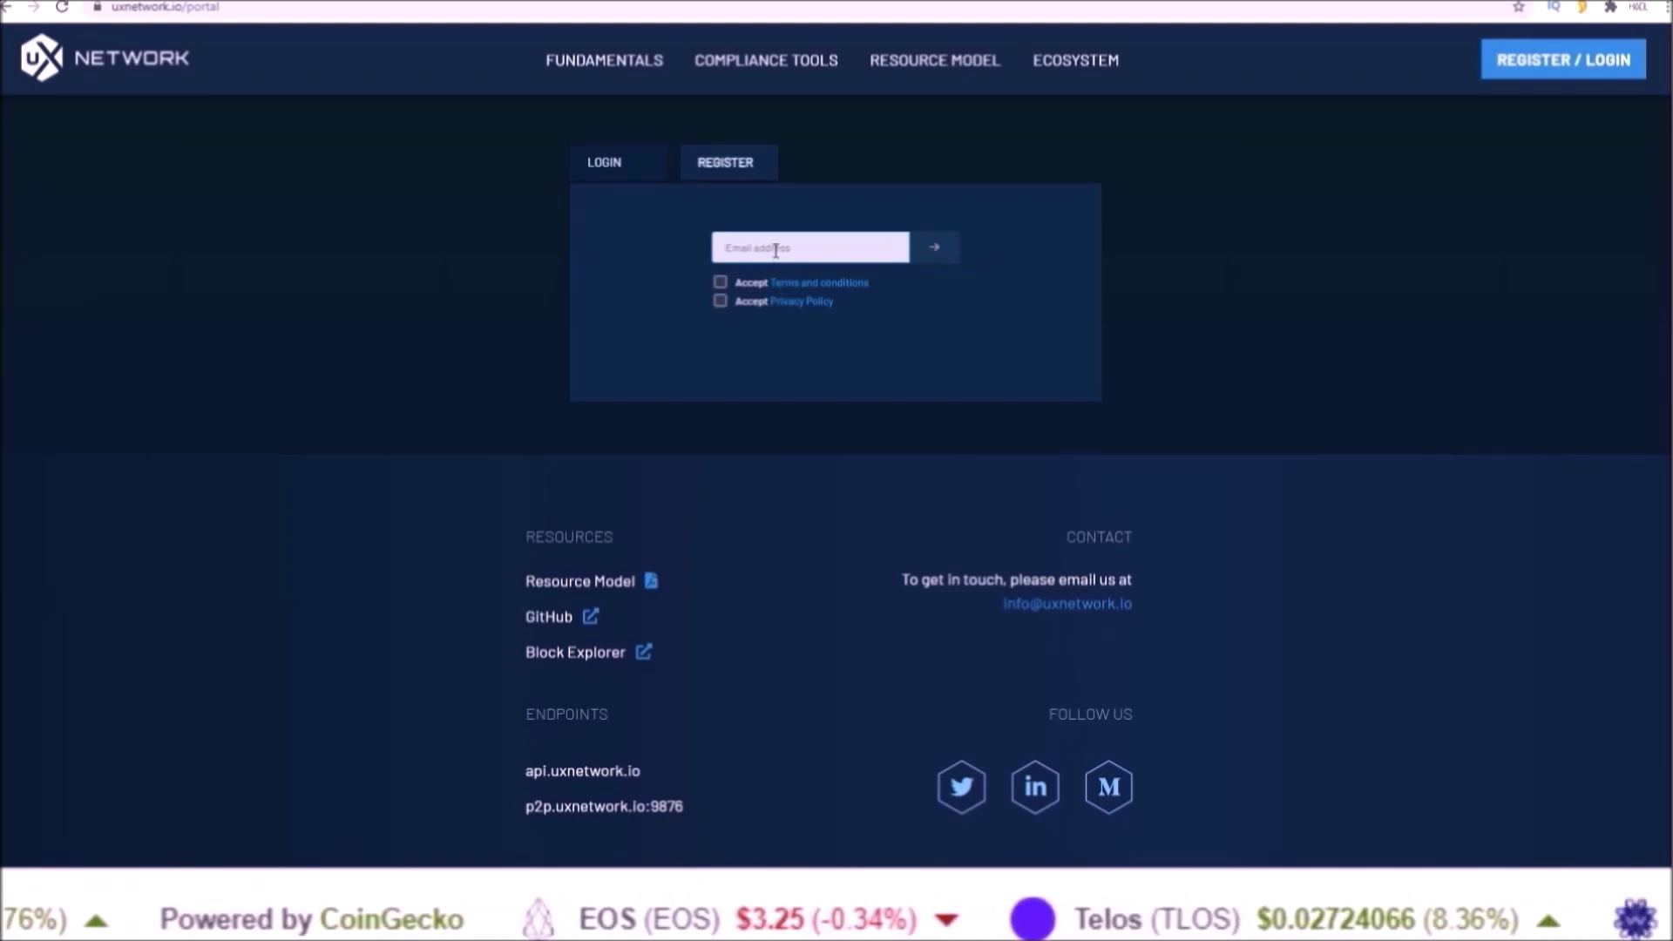
click(934, 247)
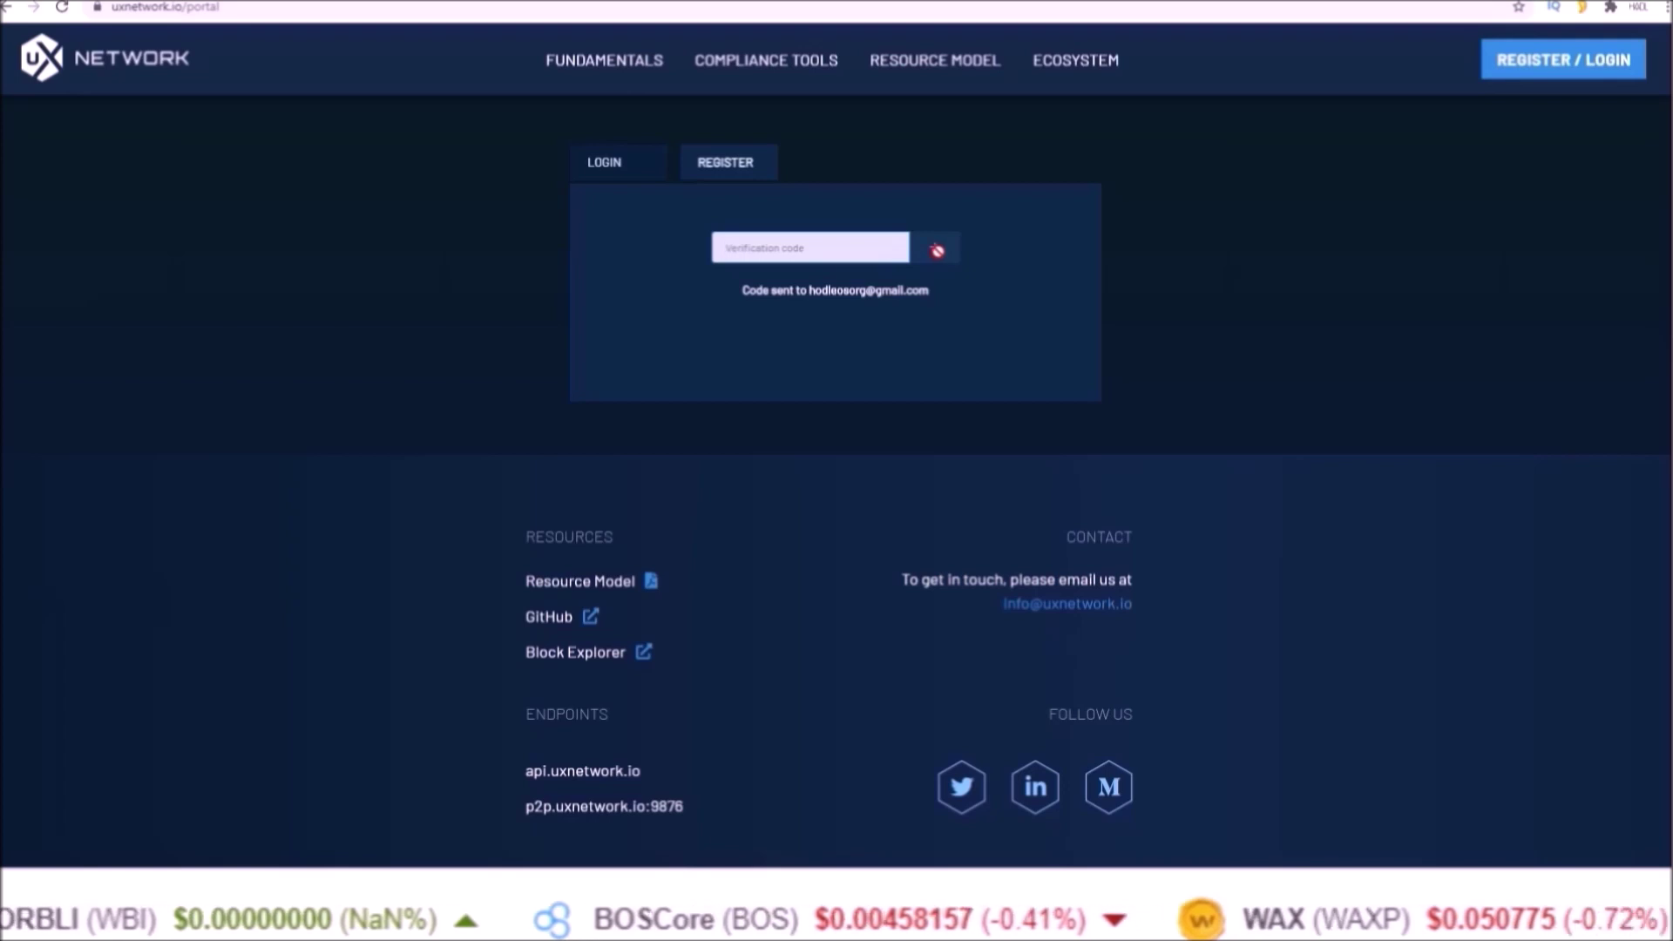
click(937, 251)
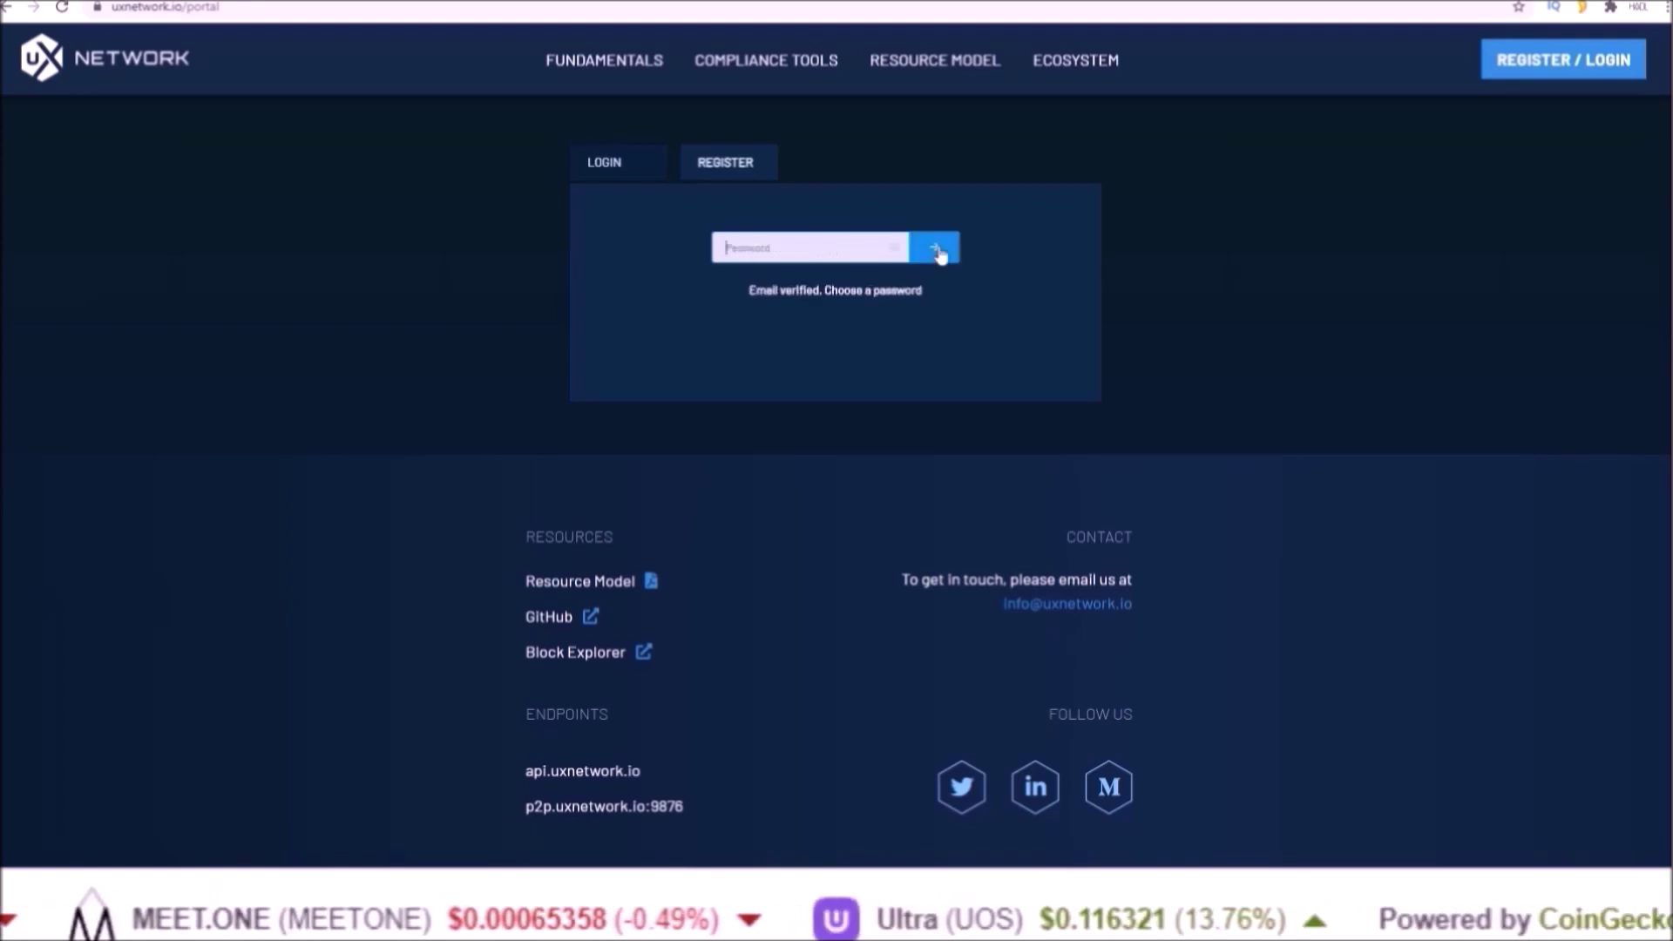
Set the new account's password to complete registration
click(861, 250)
key(ctrl+v)
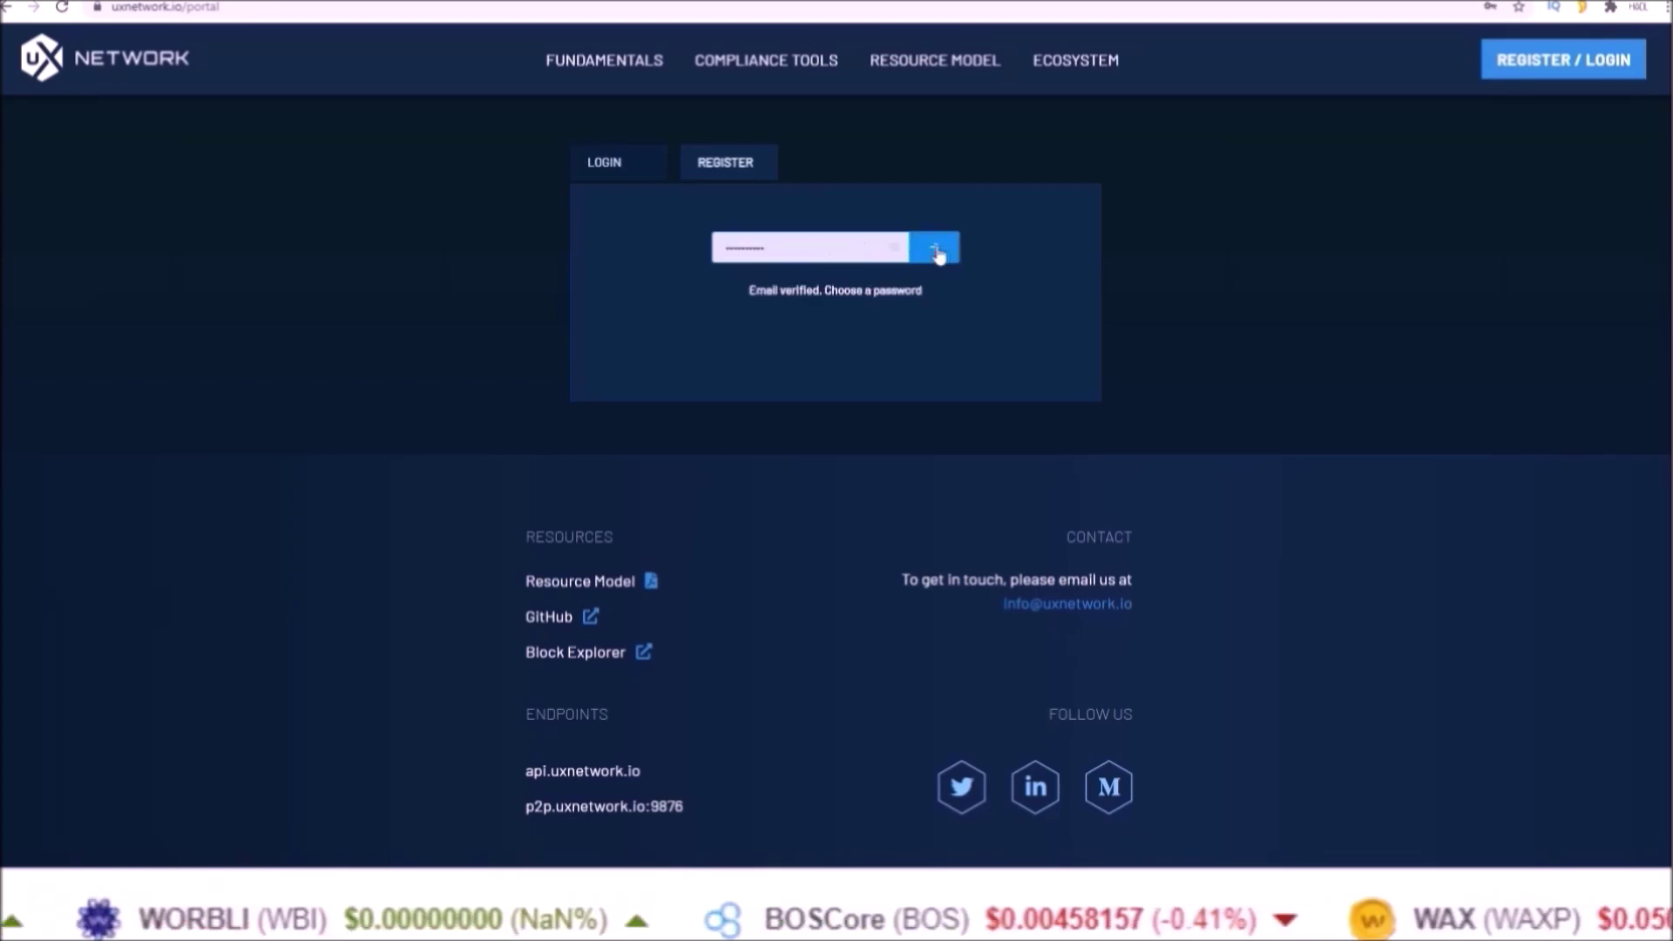
click(937, 251)
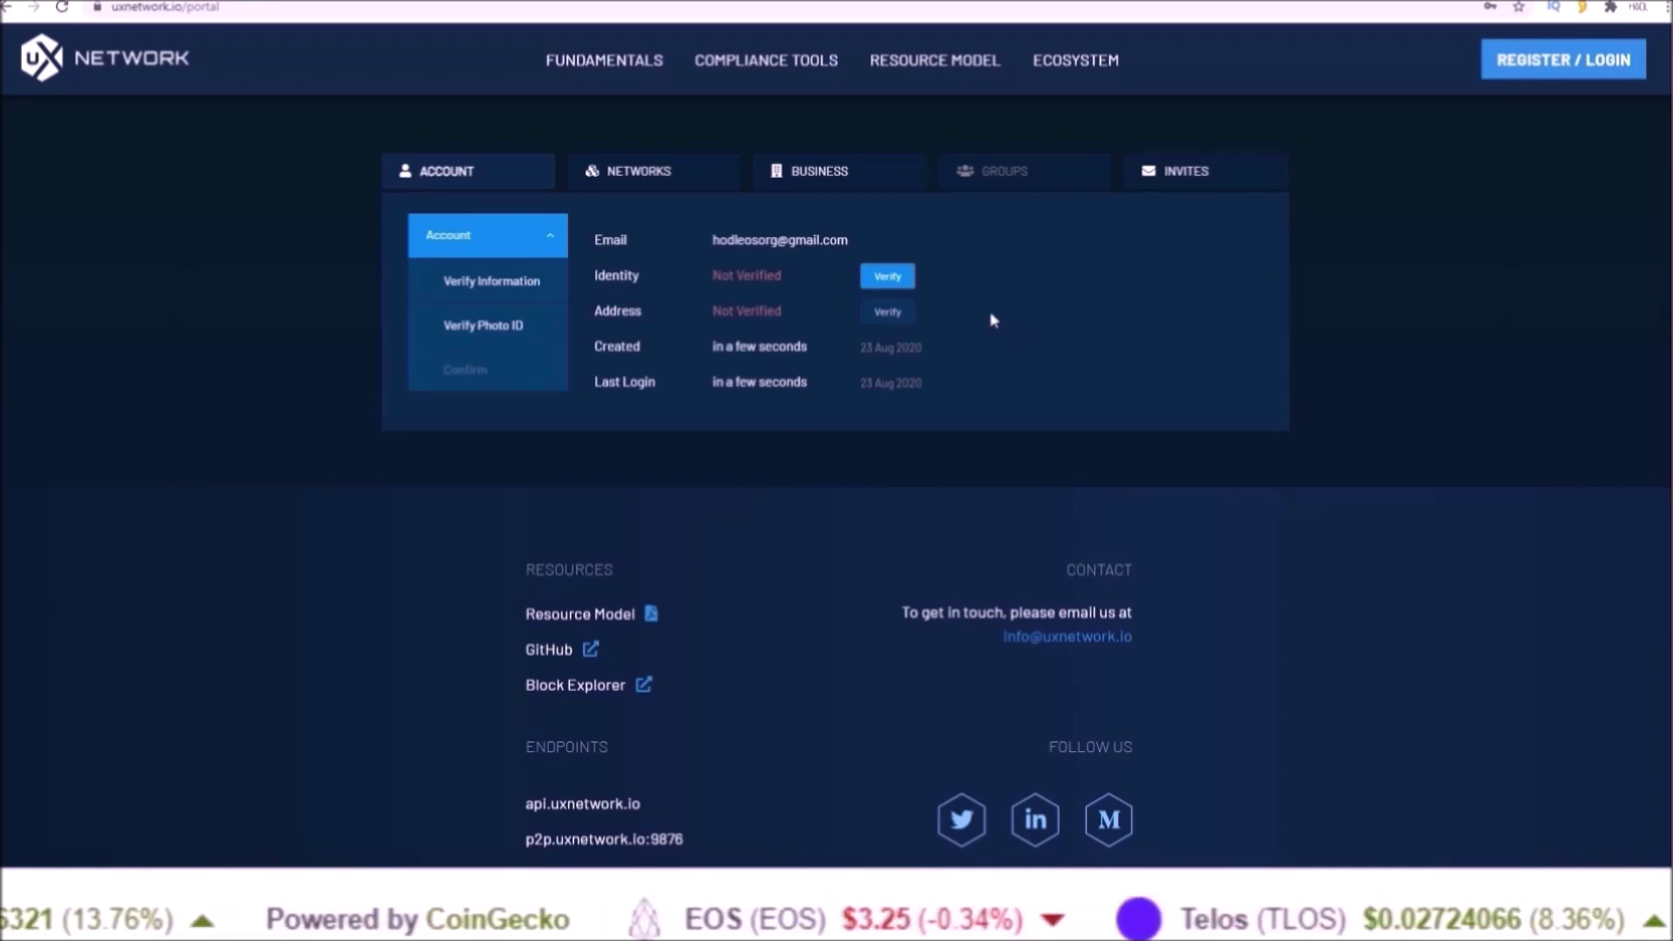
Begin identity verification with United States as the document issuer
click(886, 277)
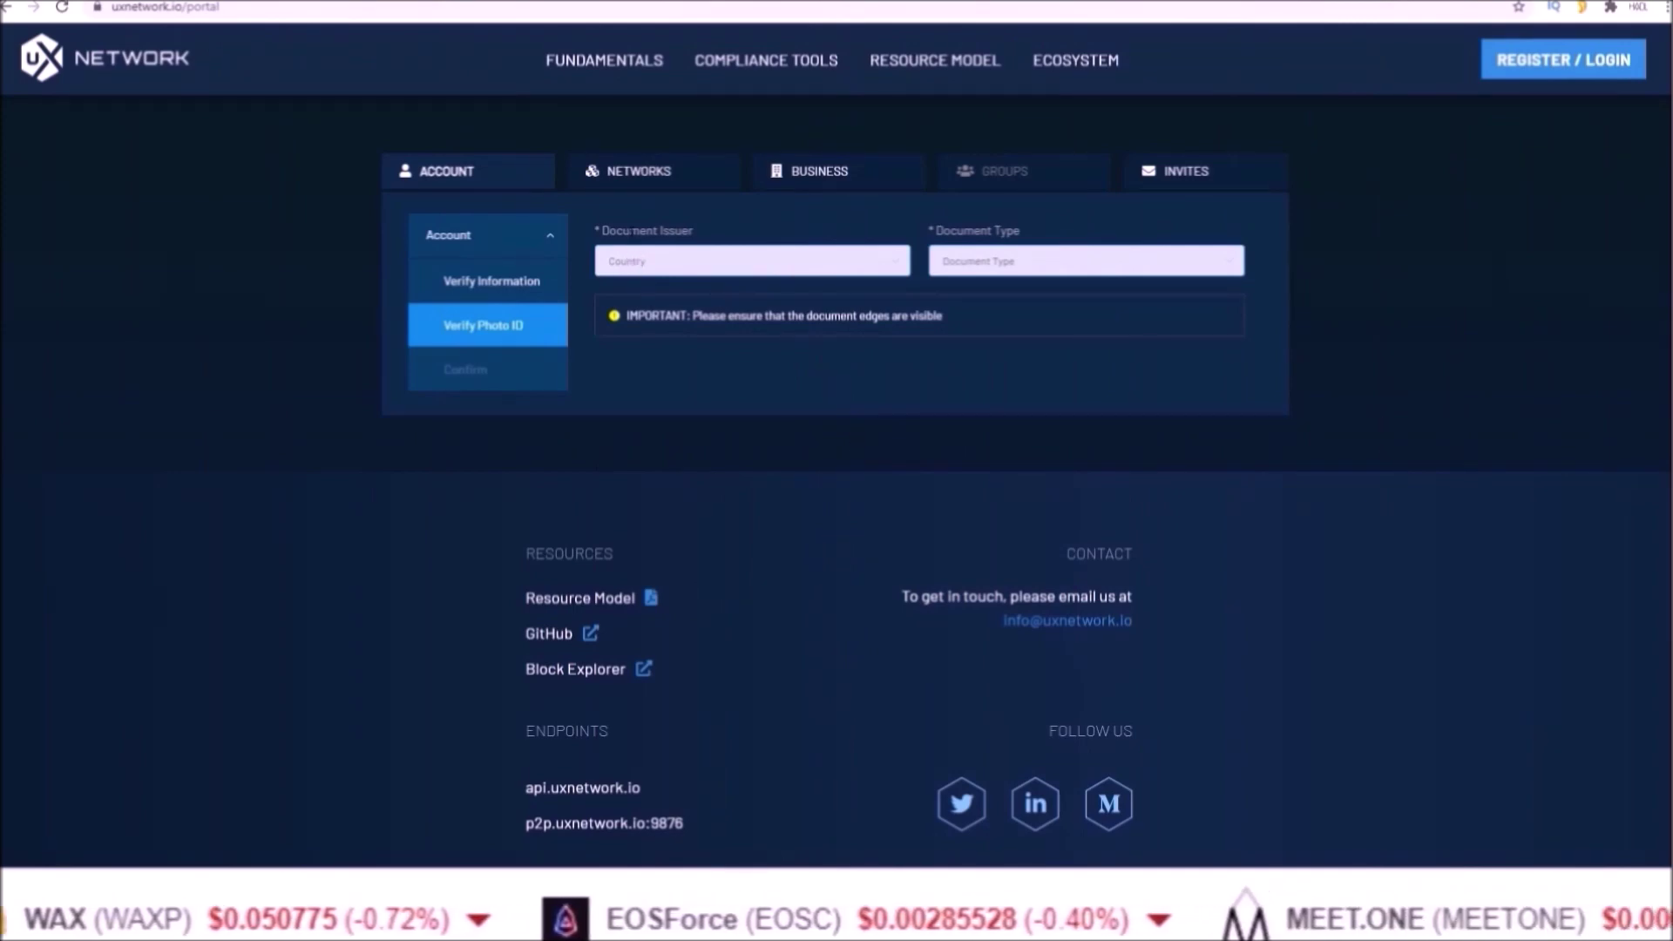
click(709, 261)
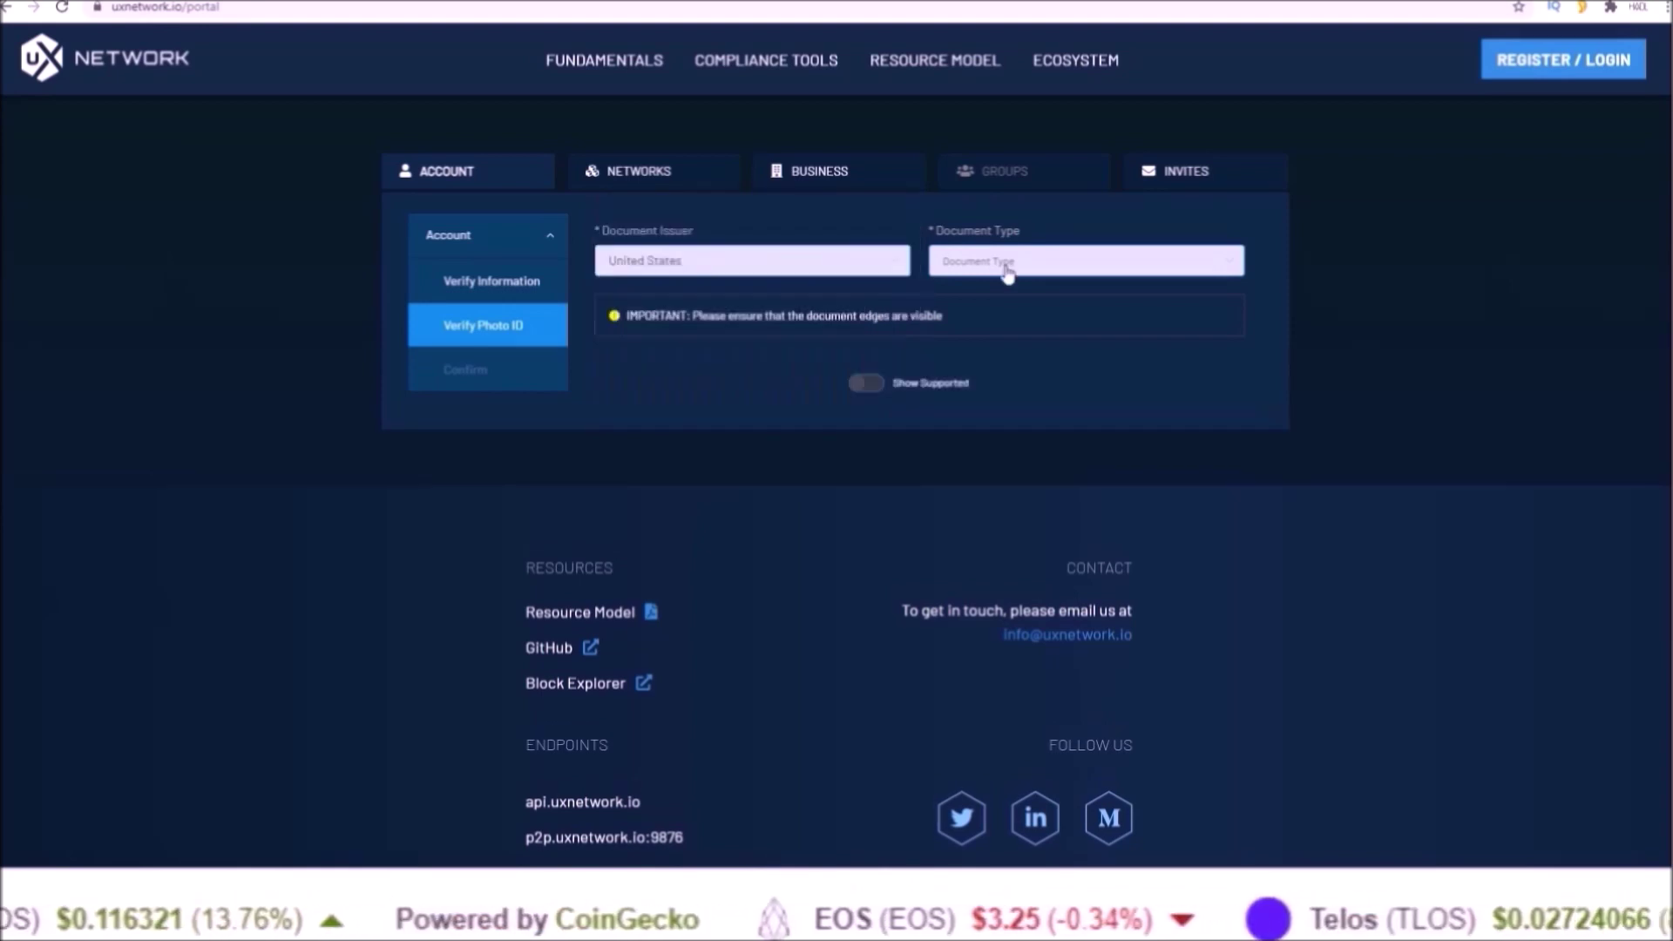
click(1007, 275)
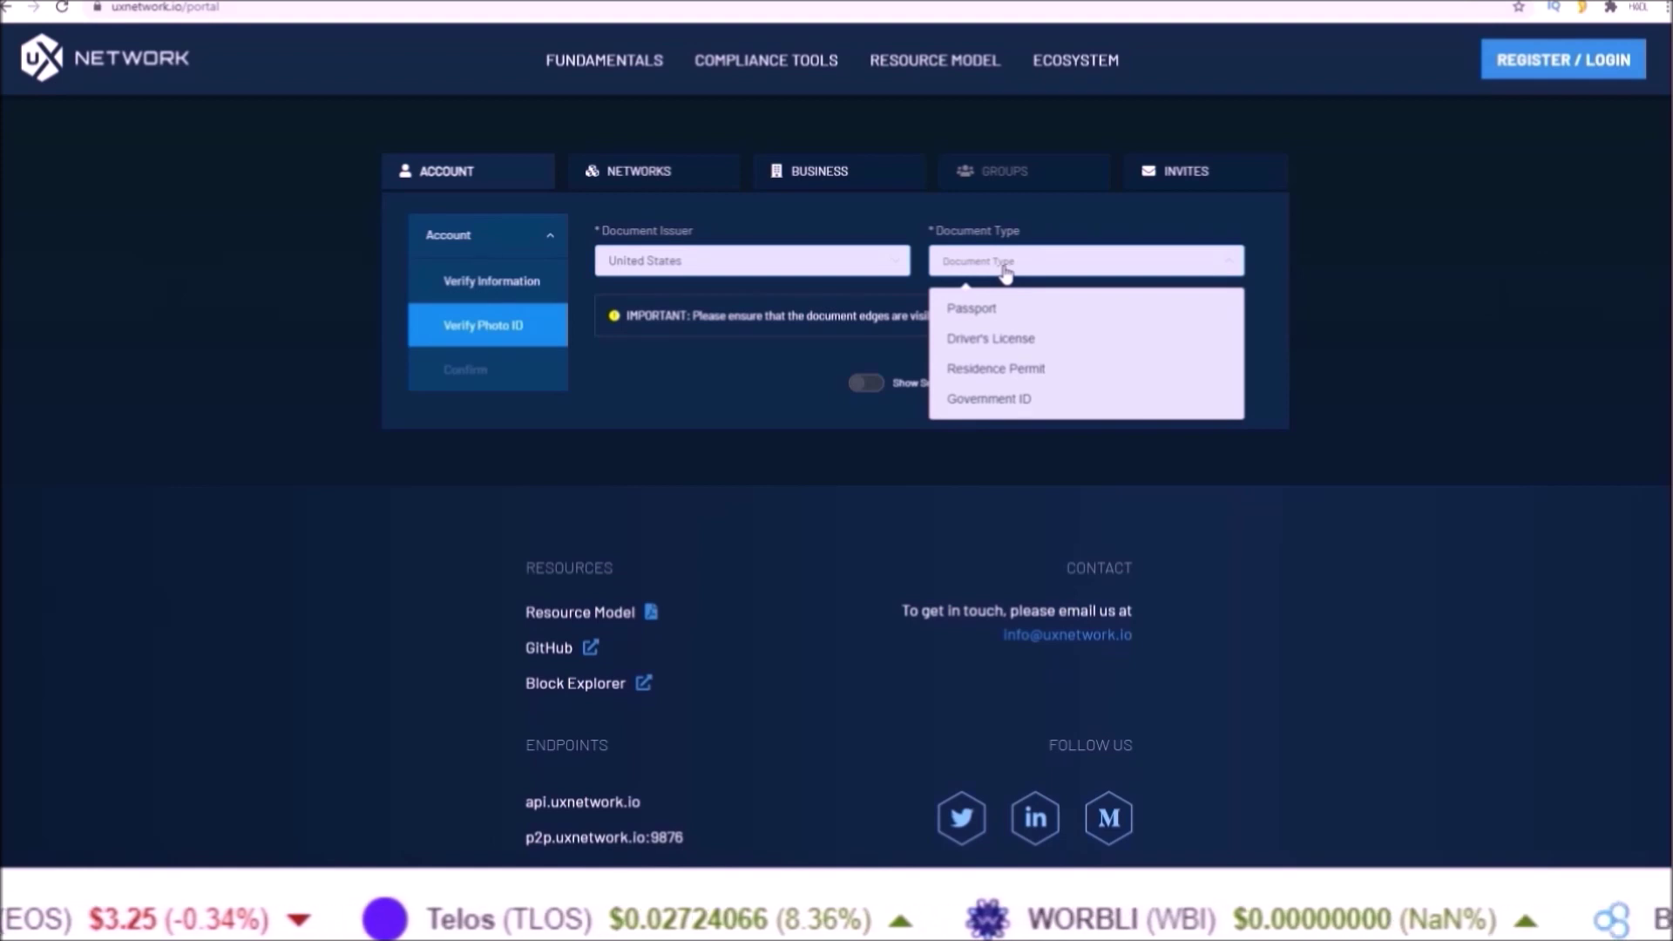
click(878, 357)
Show the supported ID documents and capture a driver's license for verification
click(868, 384)
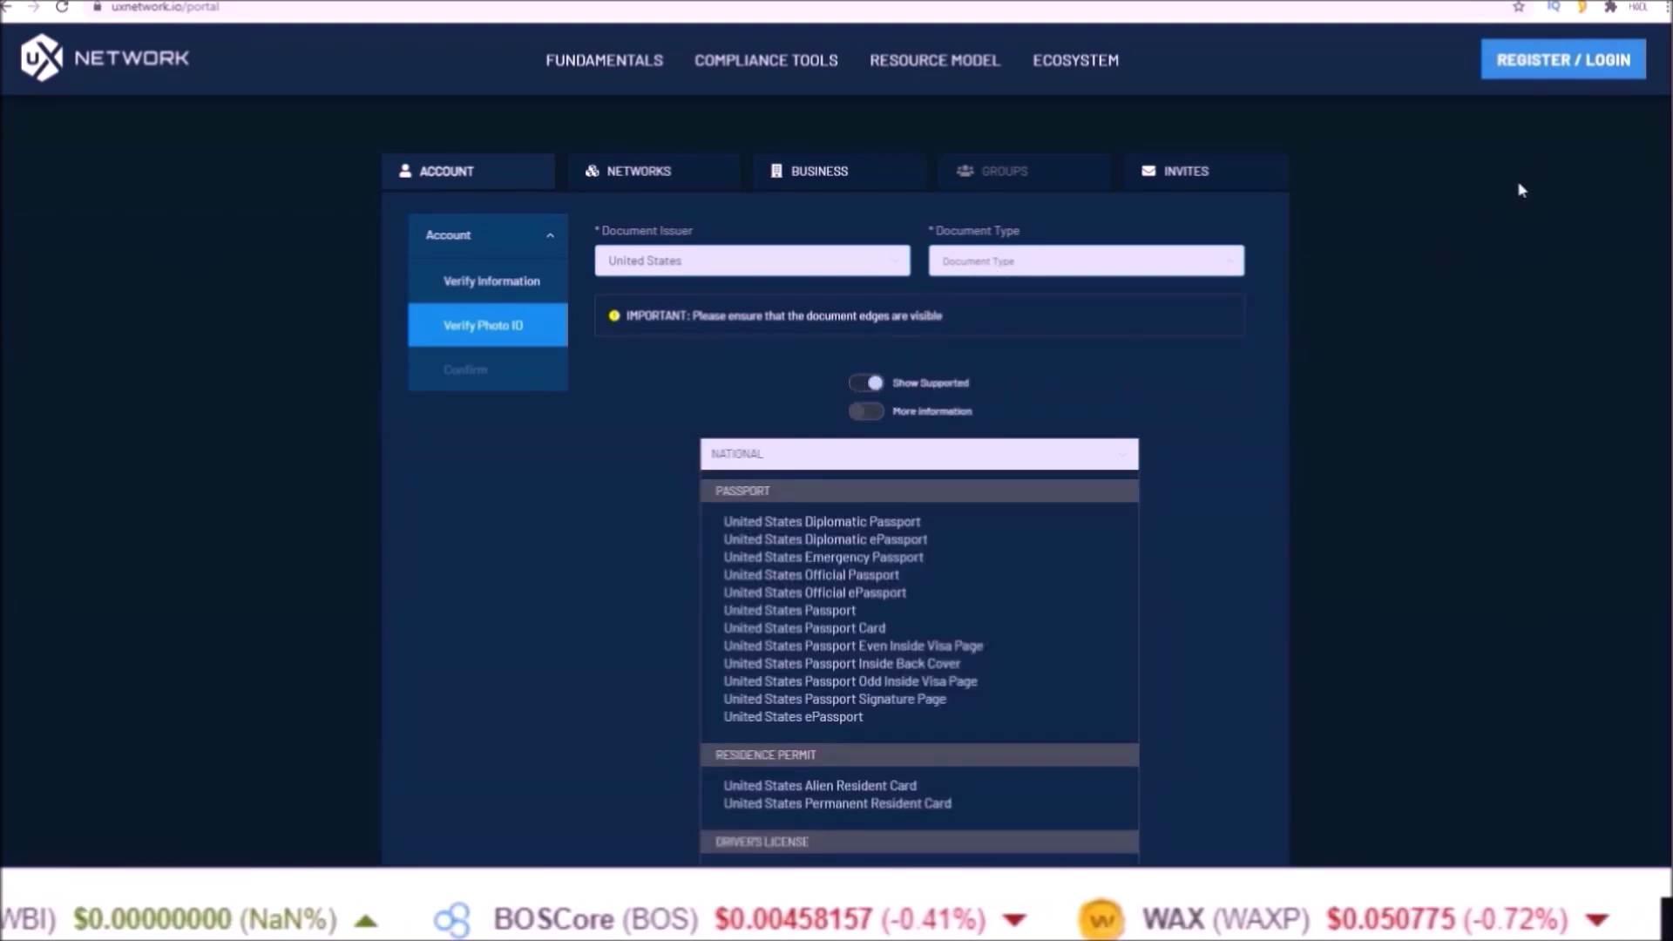
scroll(919, 523, down, 3)
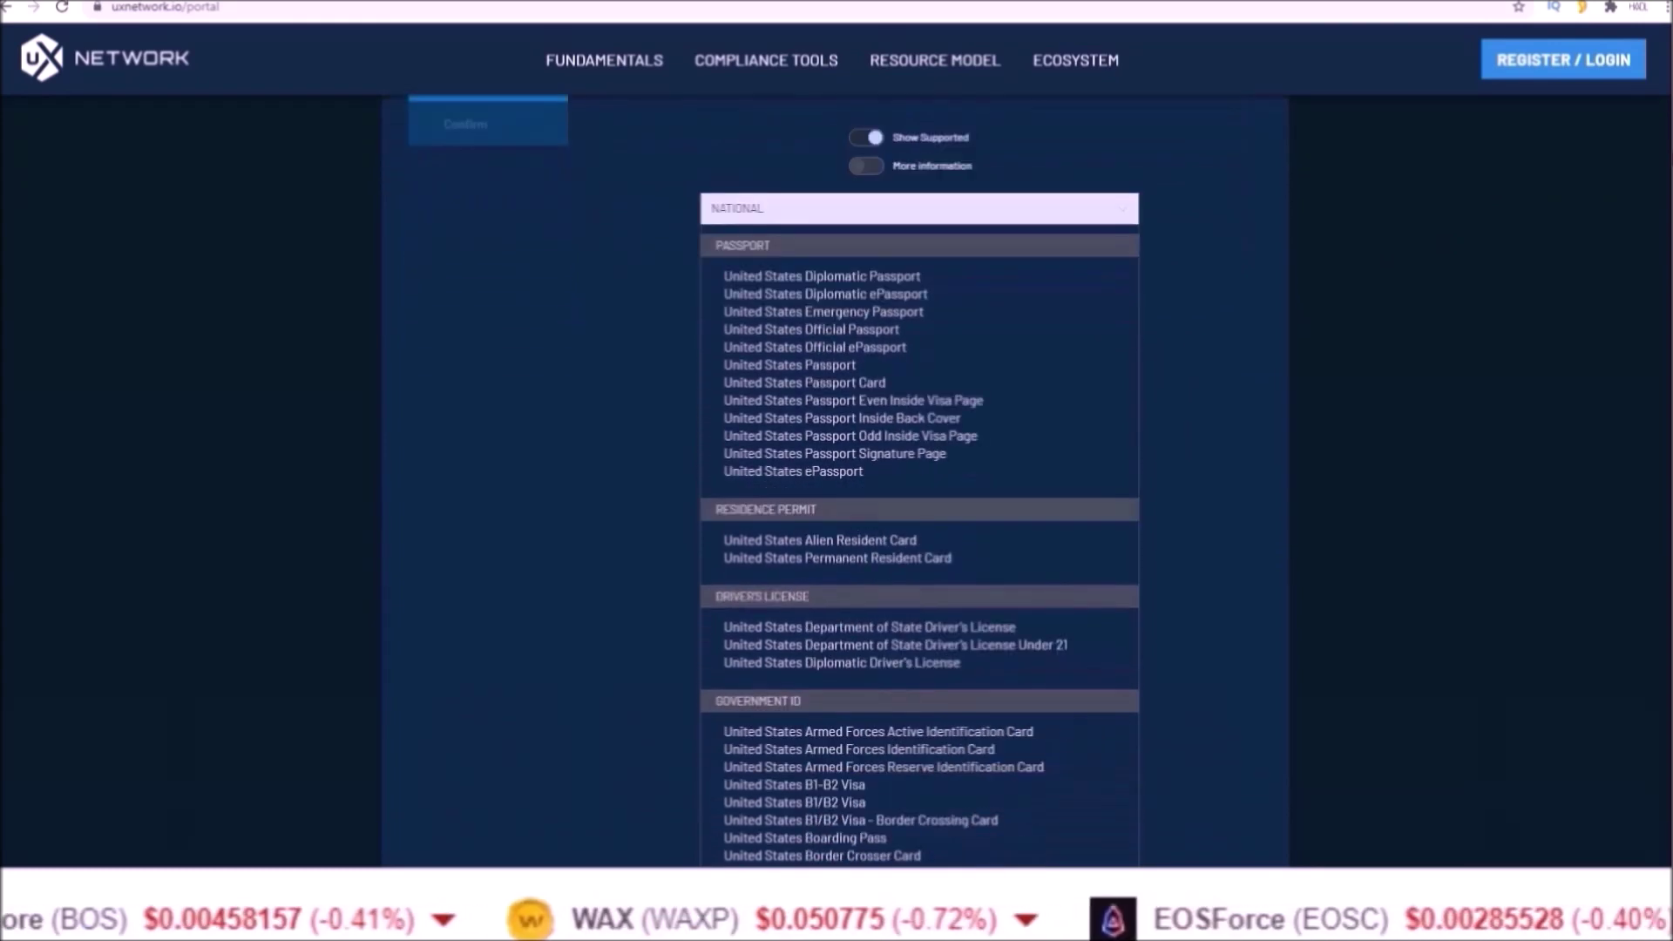
scroll(919, 479, down, 2)
scroll(919, 479, down, 1)
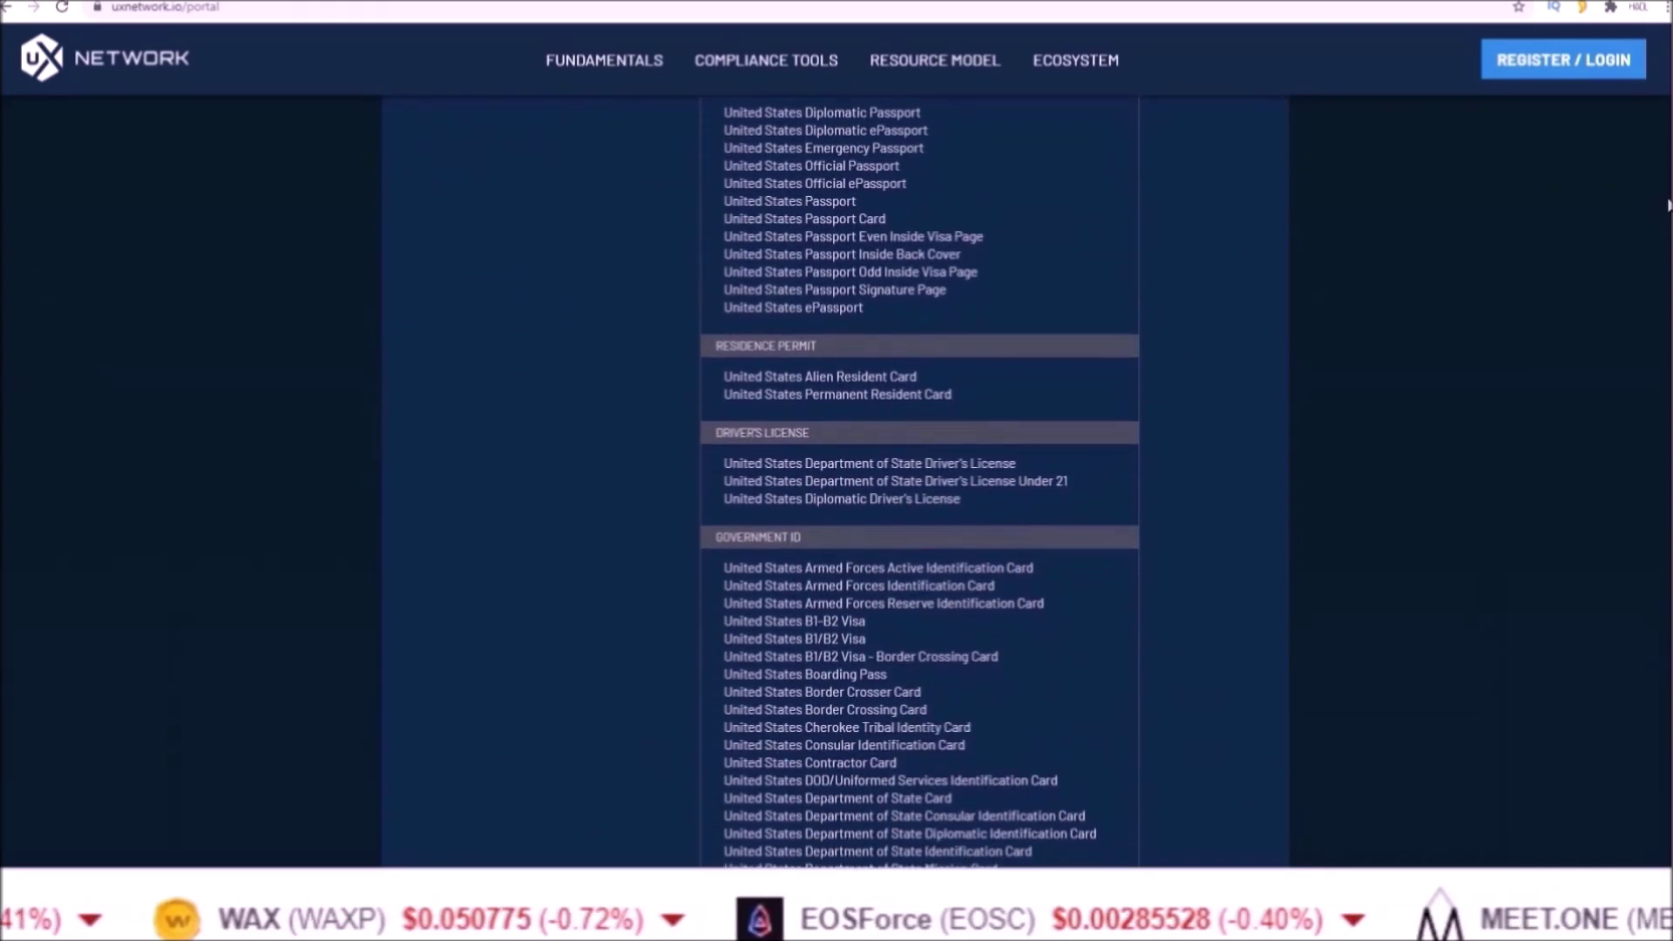
scroll(949, 453, up, 7)
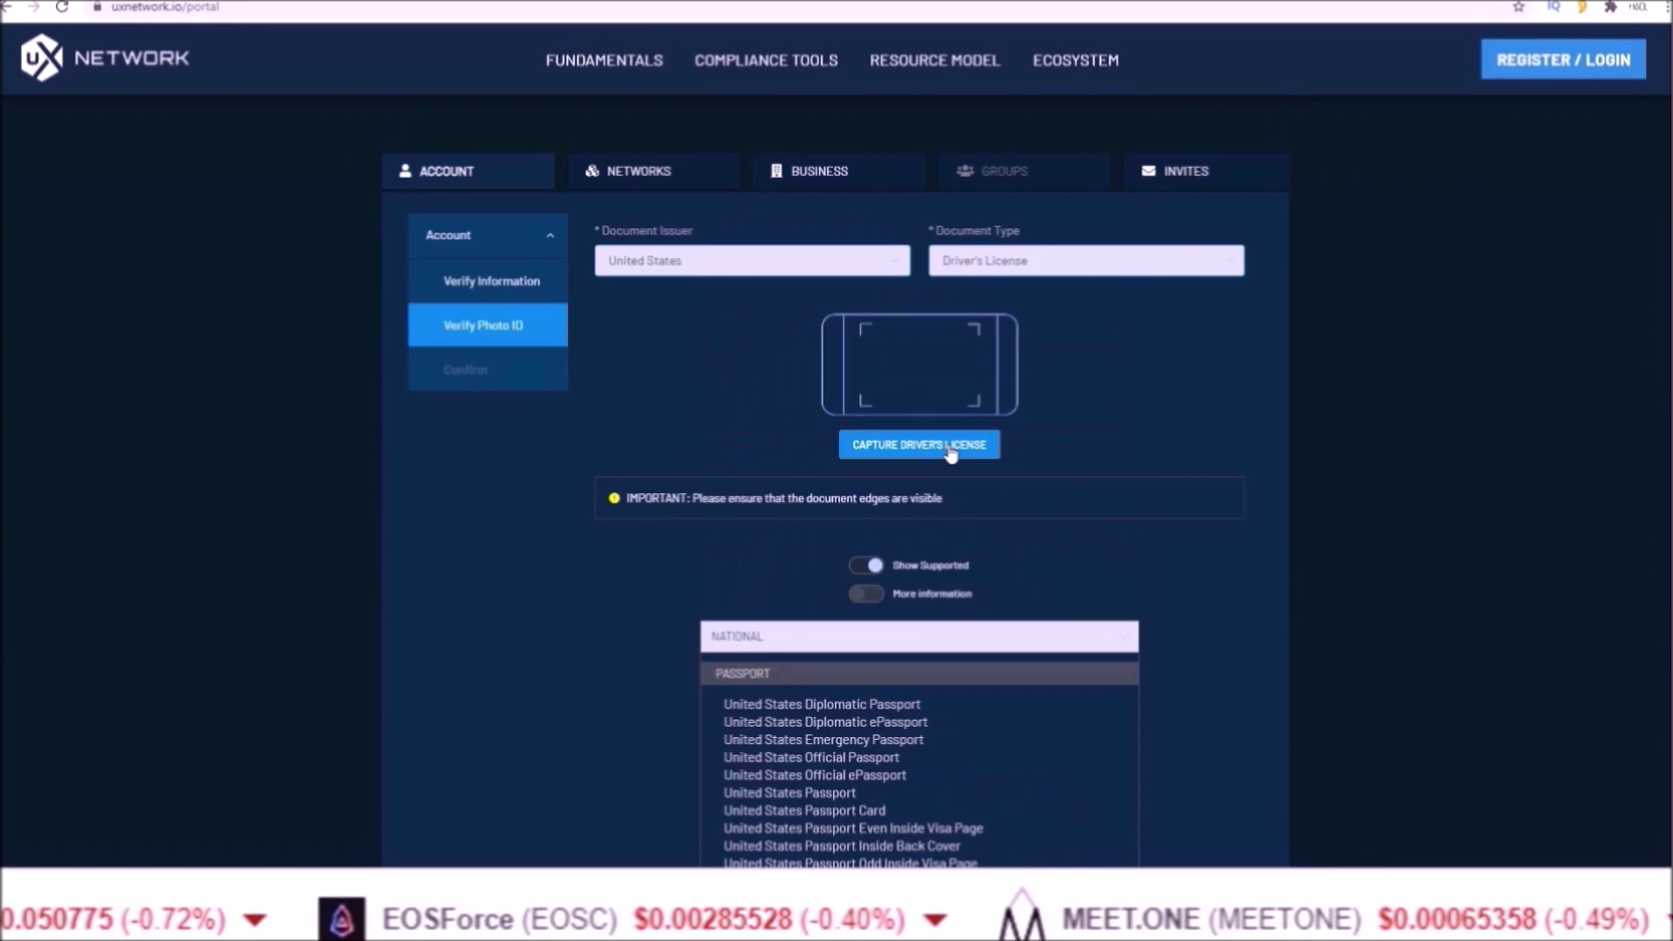
click(950, 448)
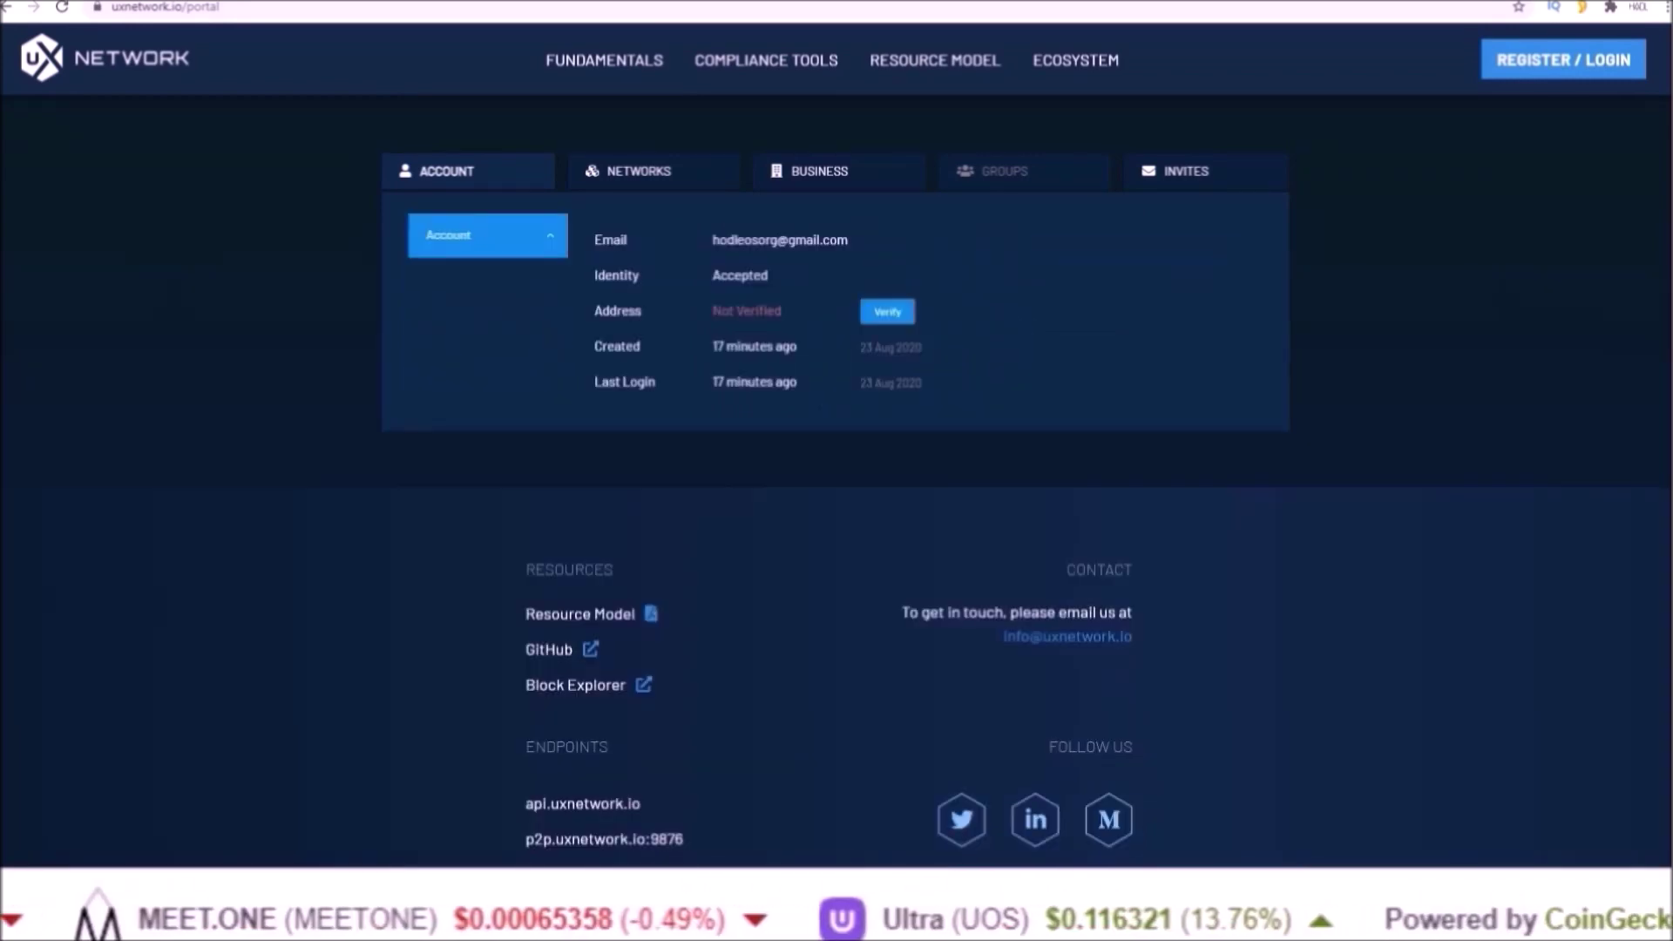
drag(713, 277, 796, 383)
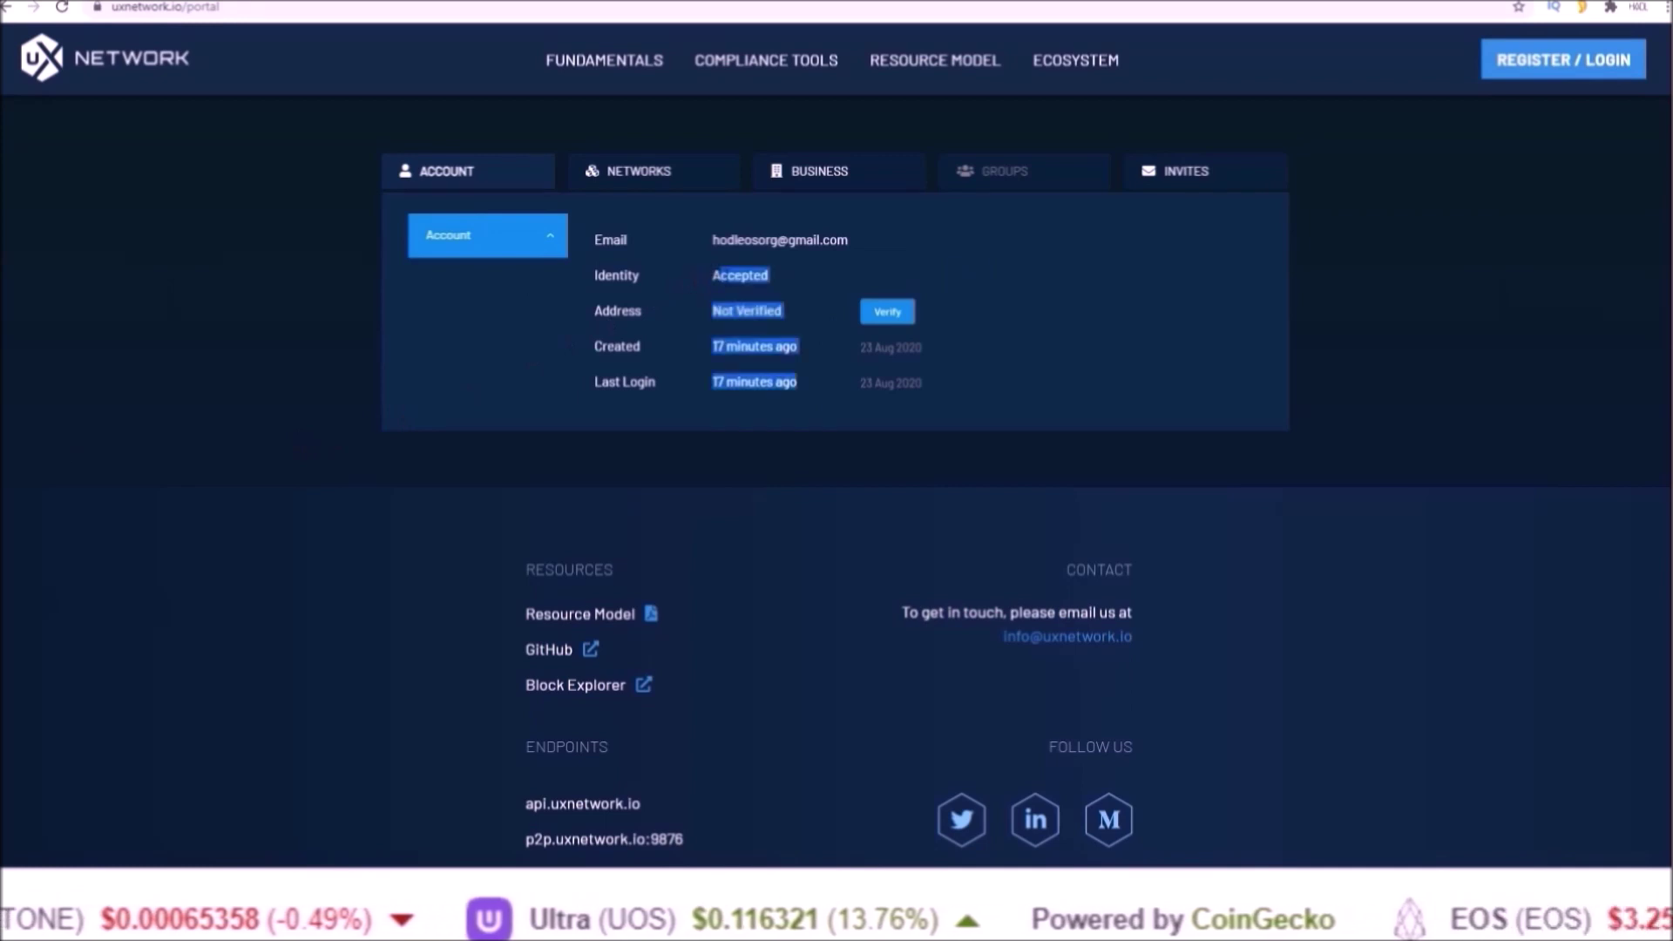
click(715, 277)
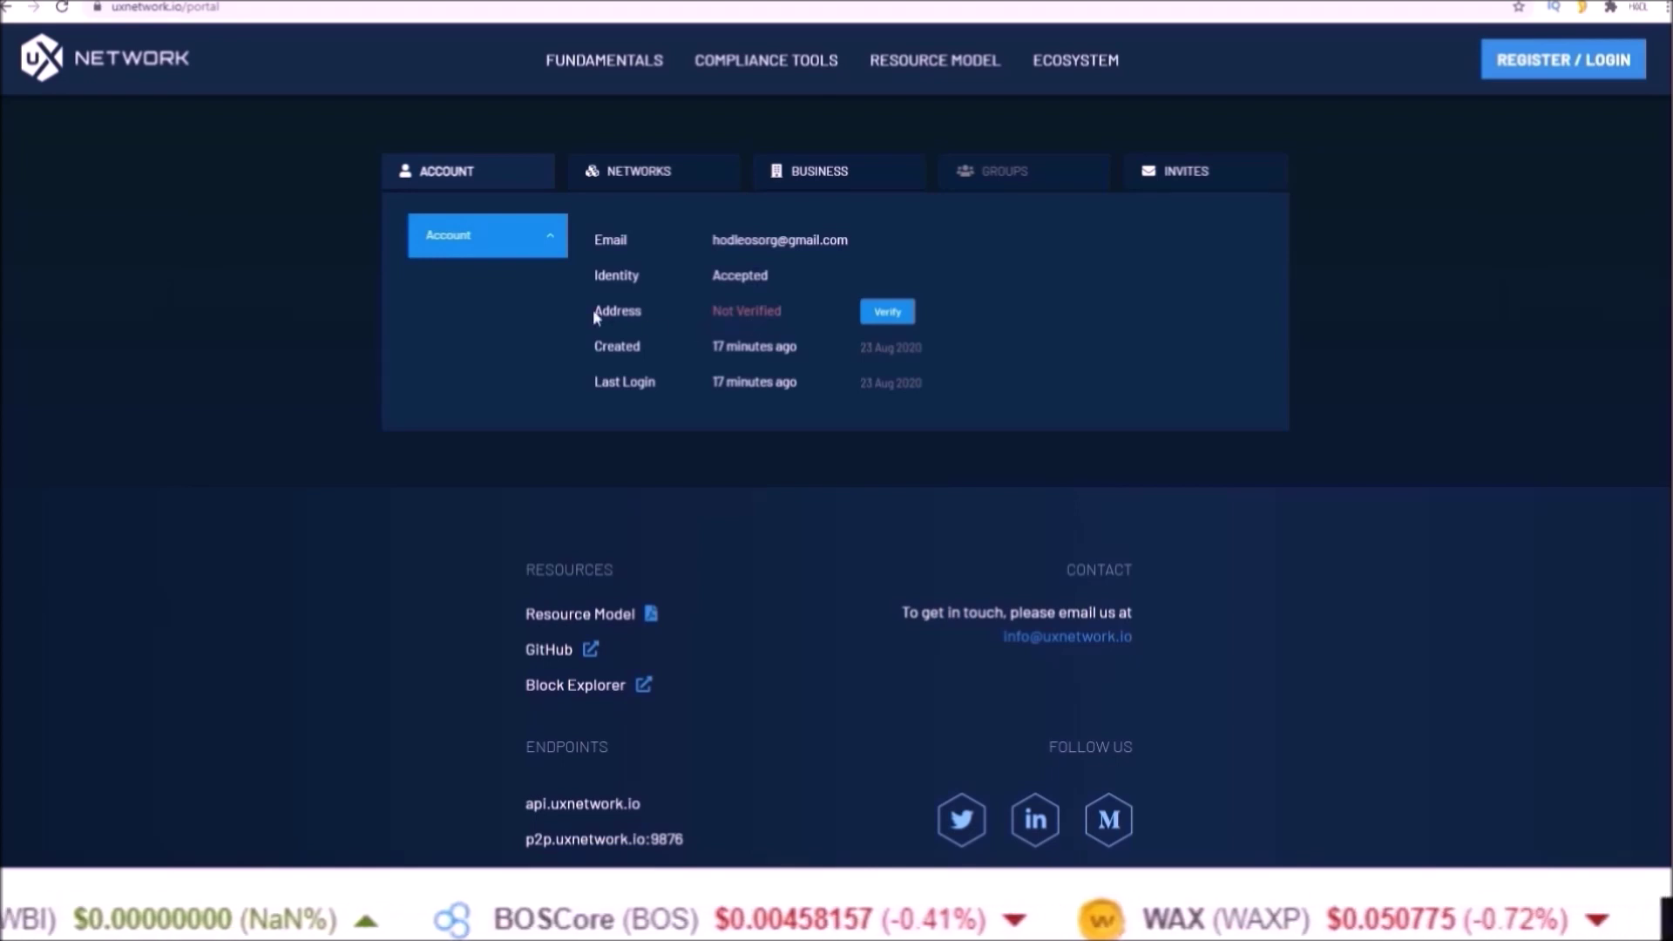
double_click(650, 313)
drag(649, 313, 803, 286)
click(803, 286)
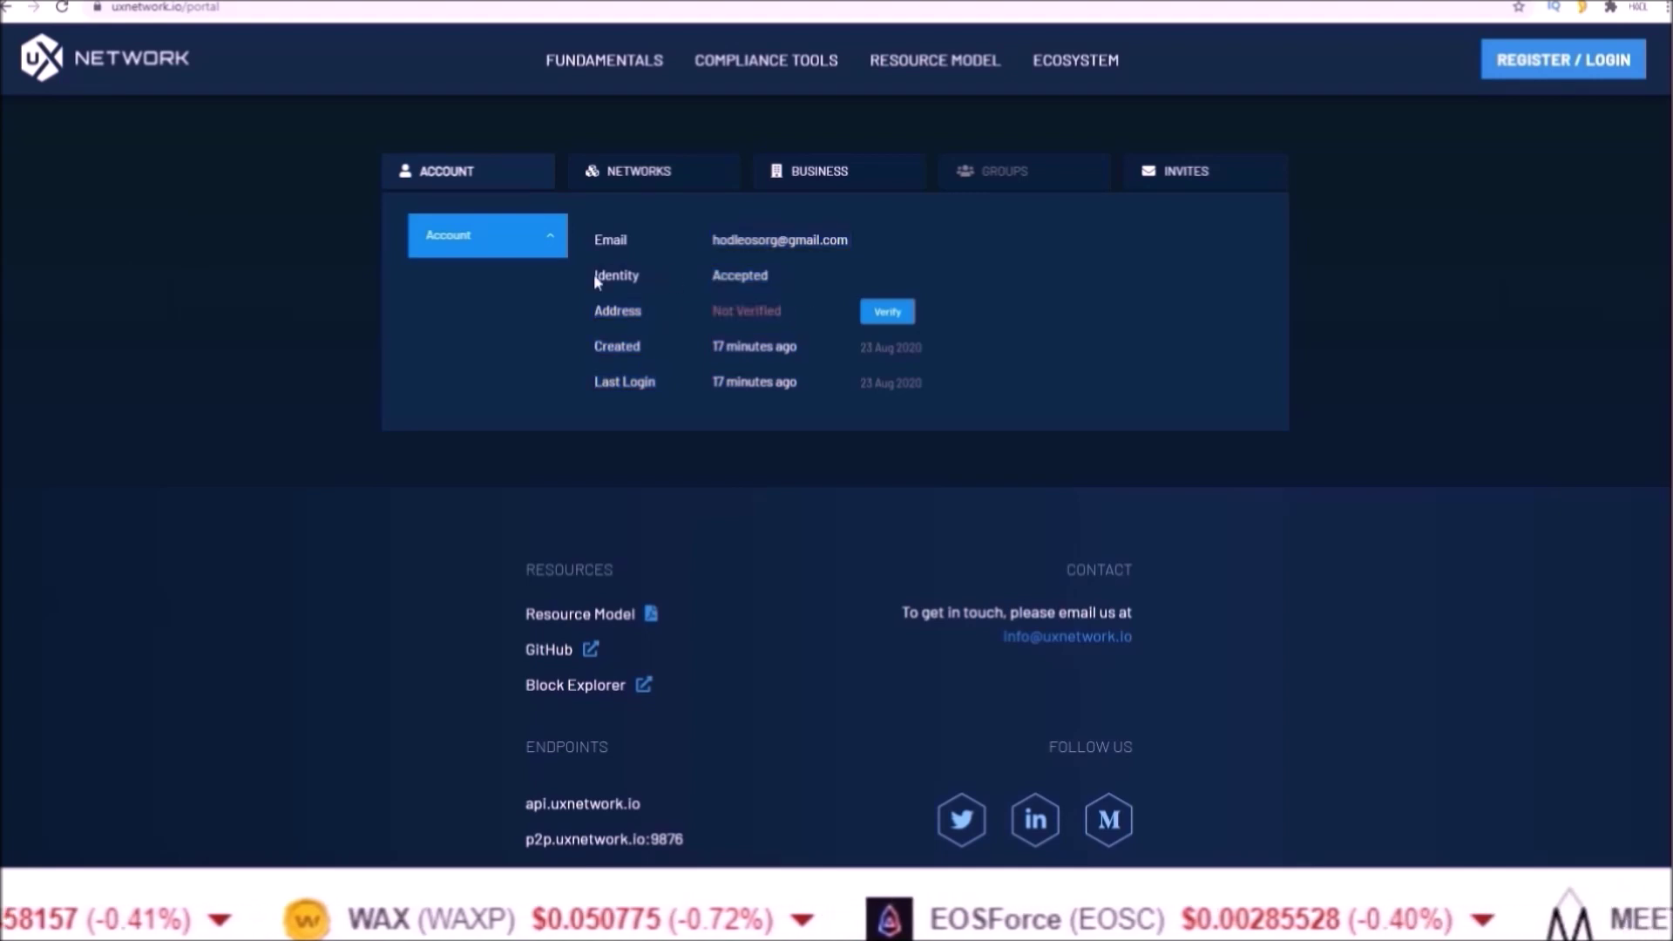
drag(653, 277, 732, 277)
click(706, 279)
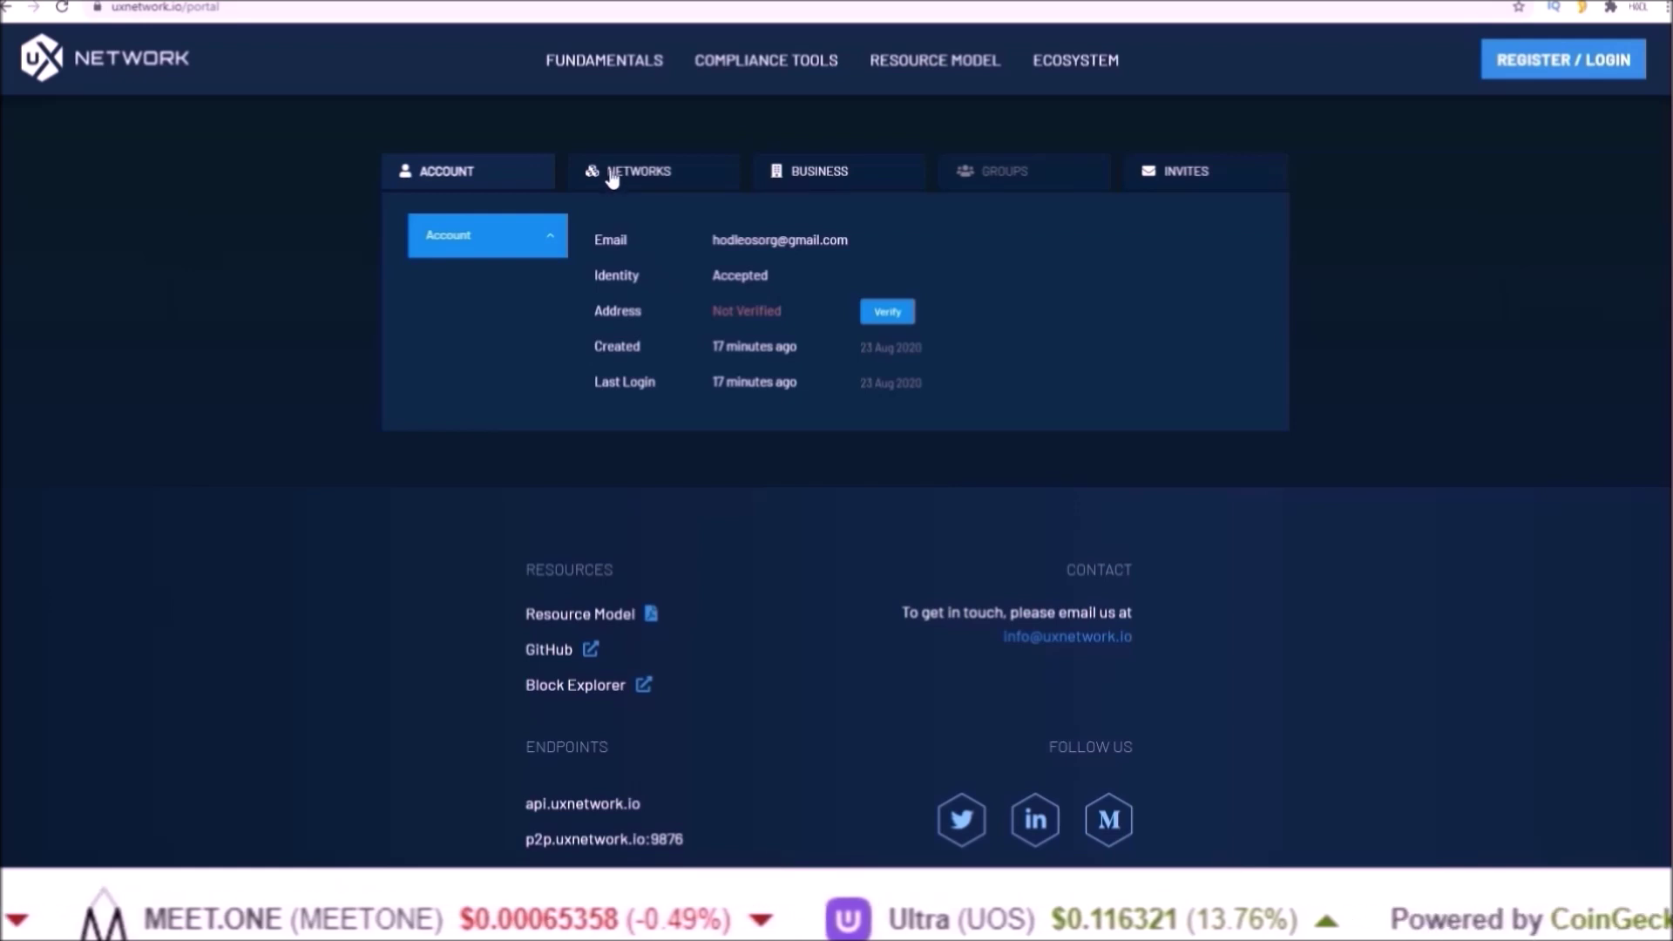
Import the Worbli snapshot account 'Worbli Account' into the Worbli accounts list
click(640, 177)
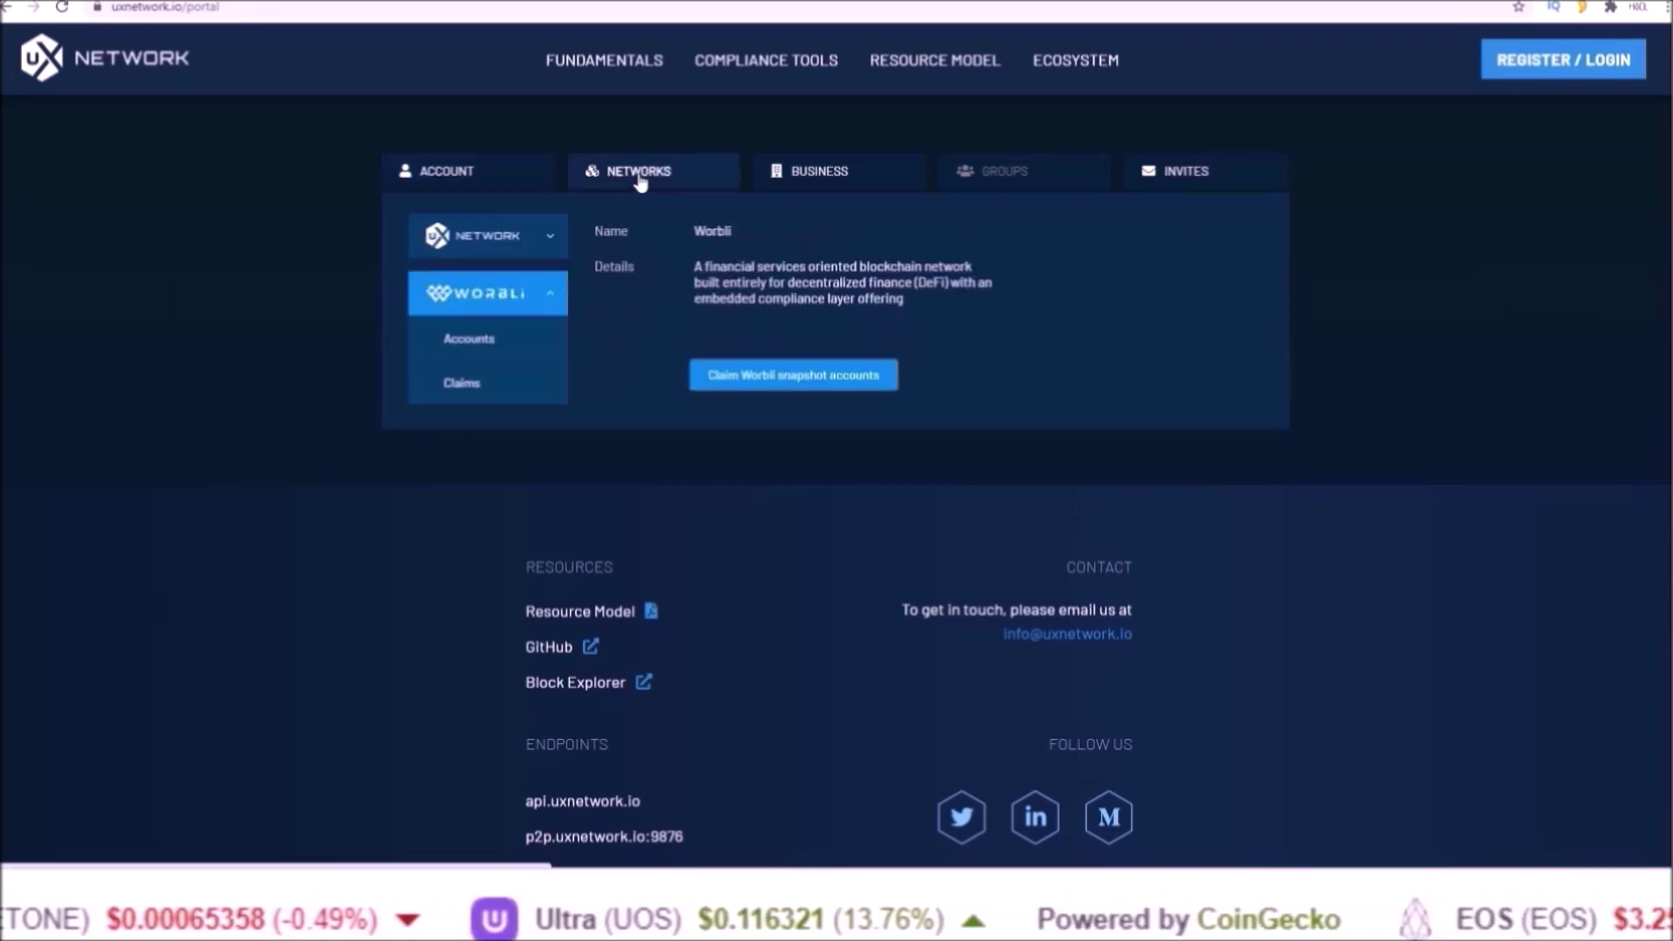
click(462, 345)
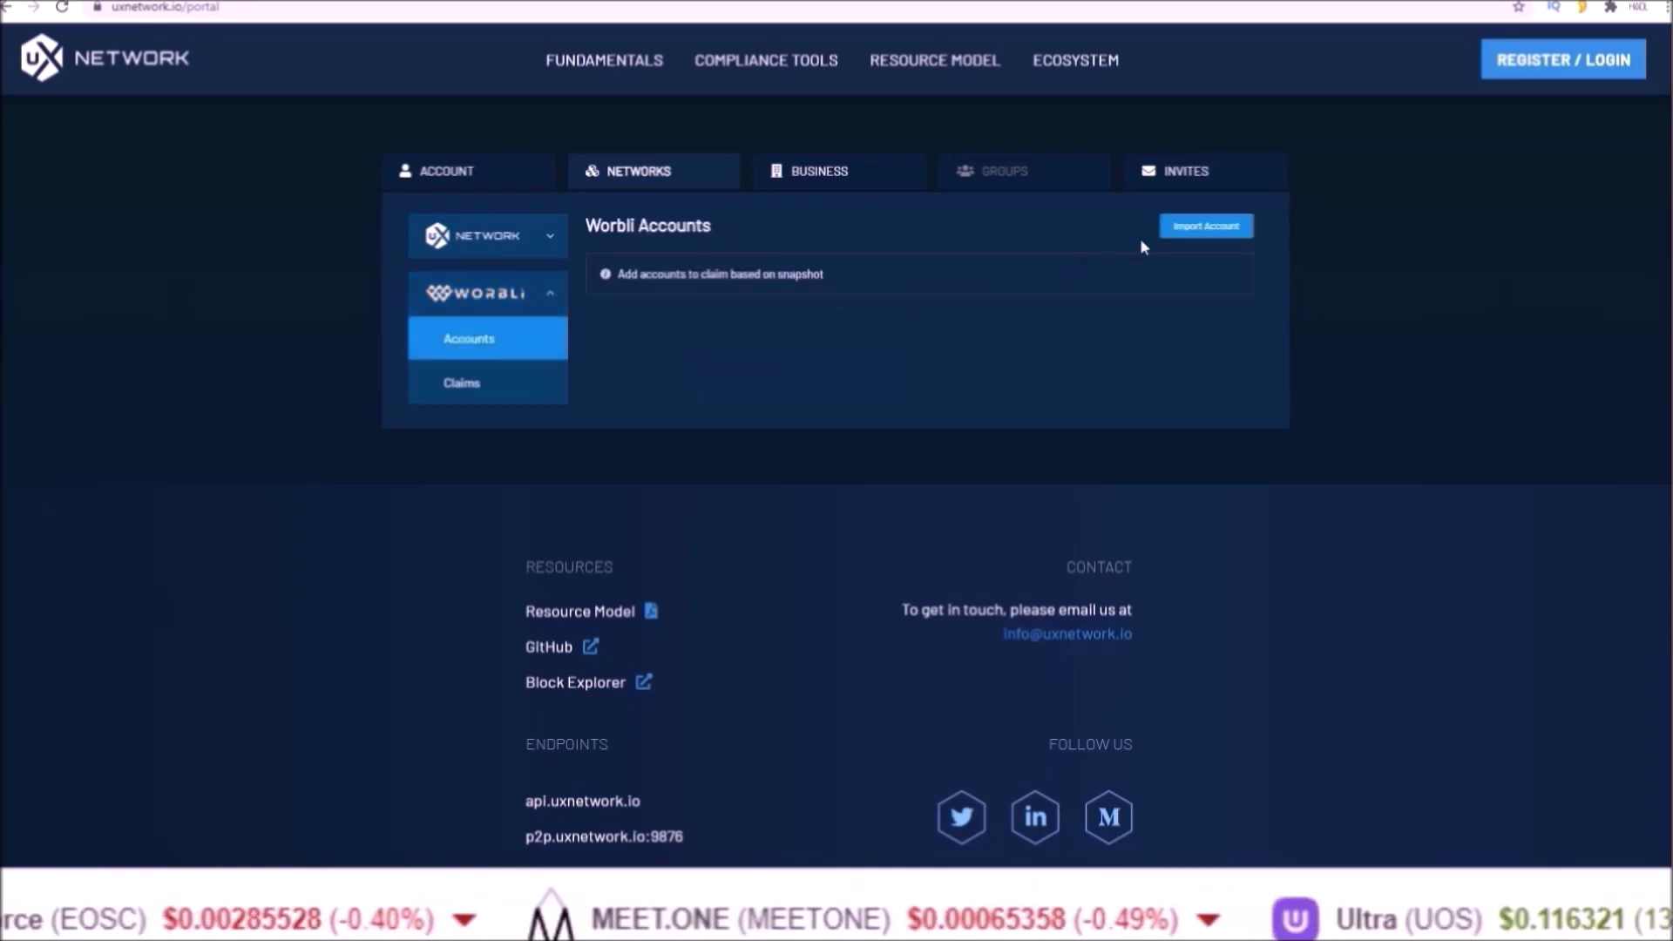
click(1188, 230)
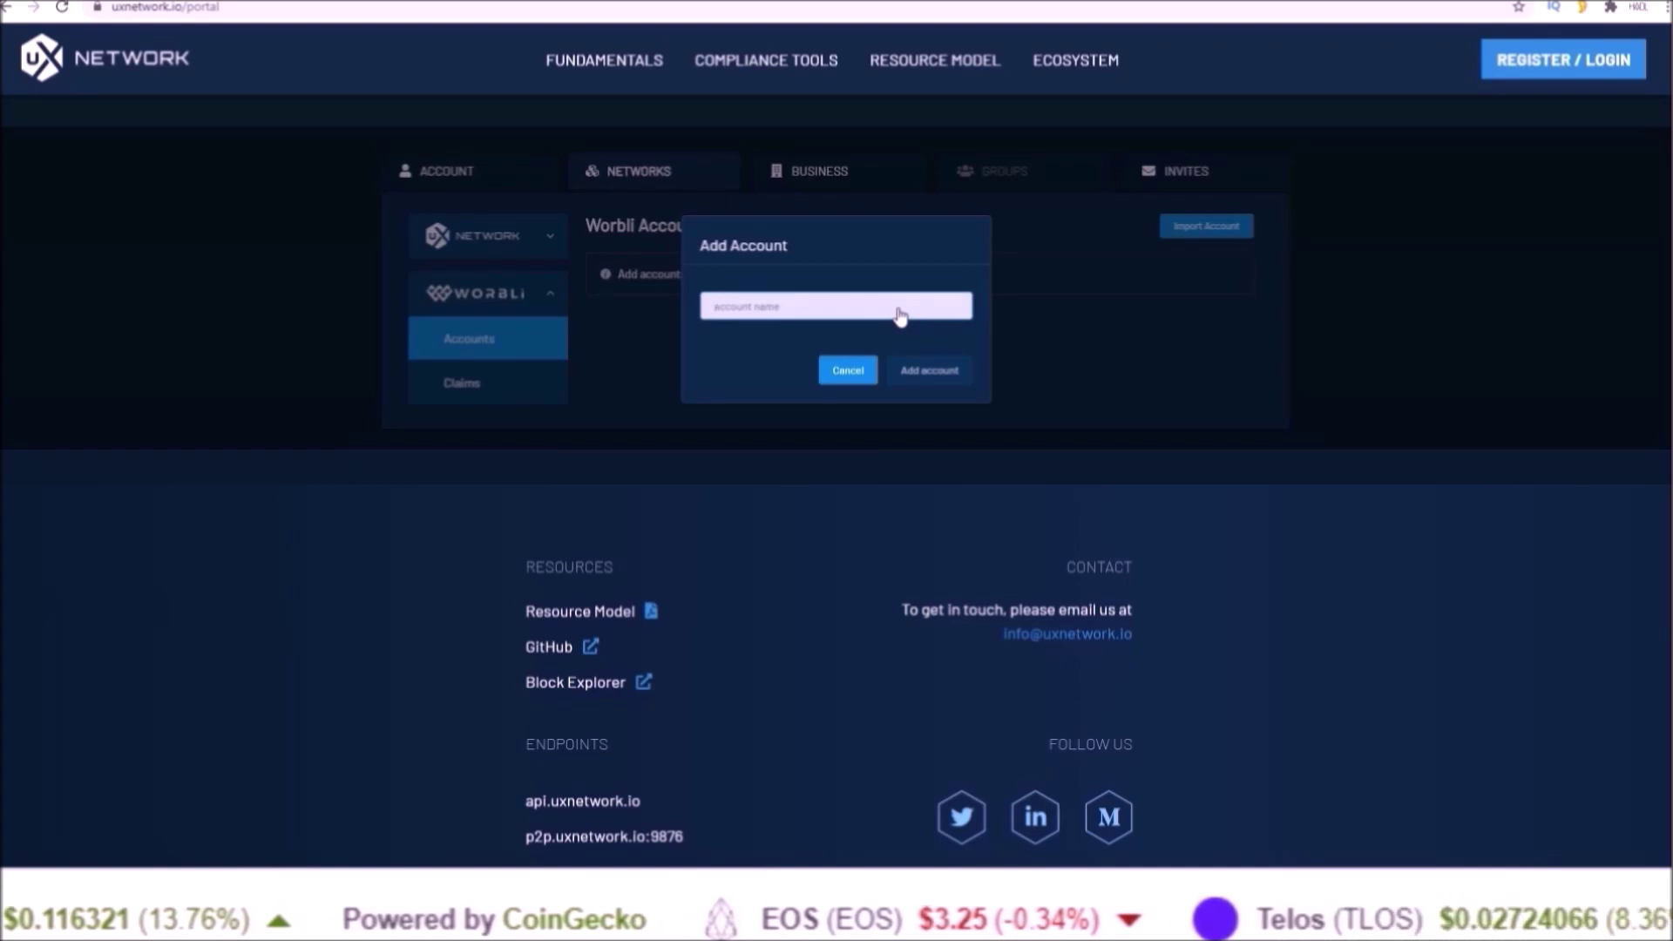
text(Worbli Account)
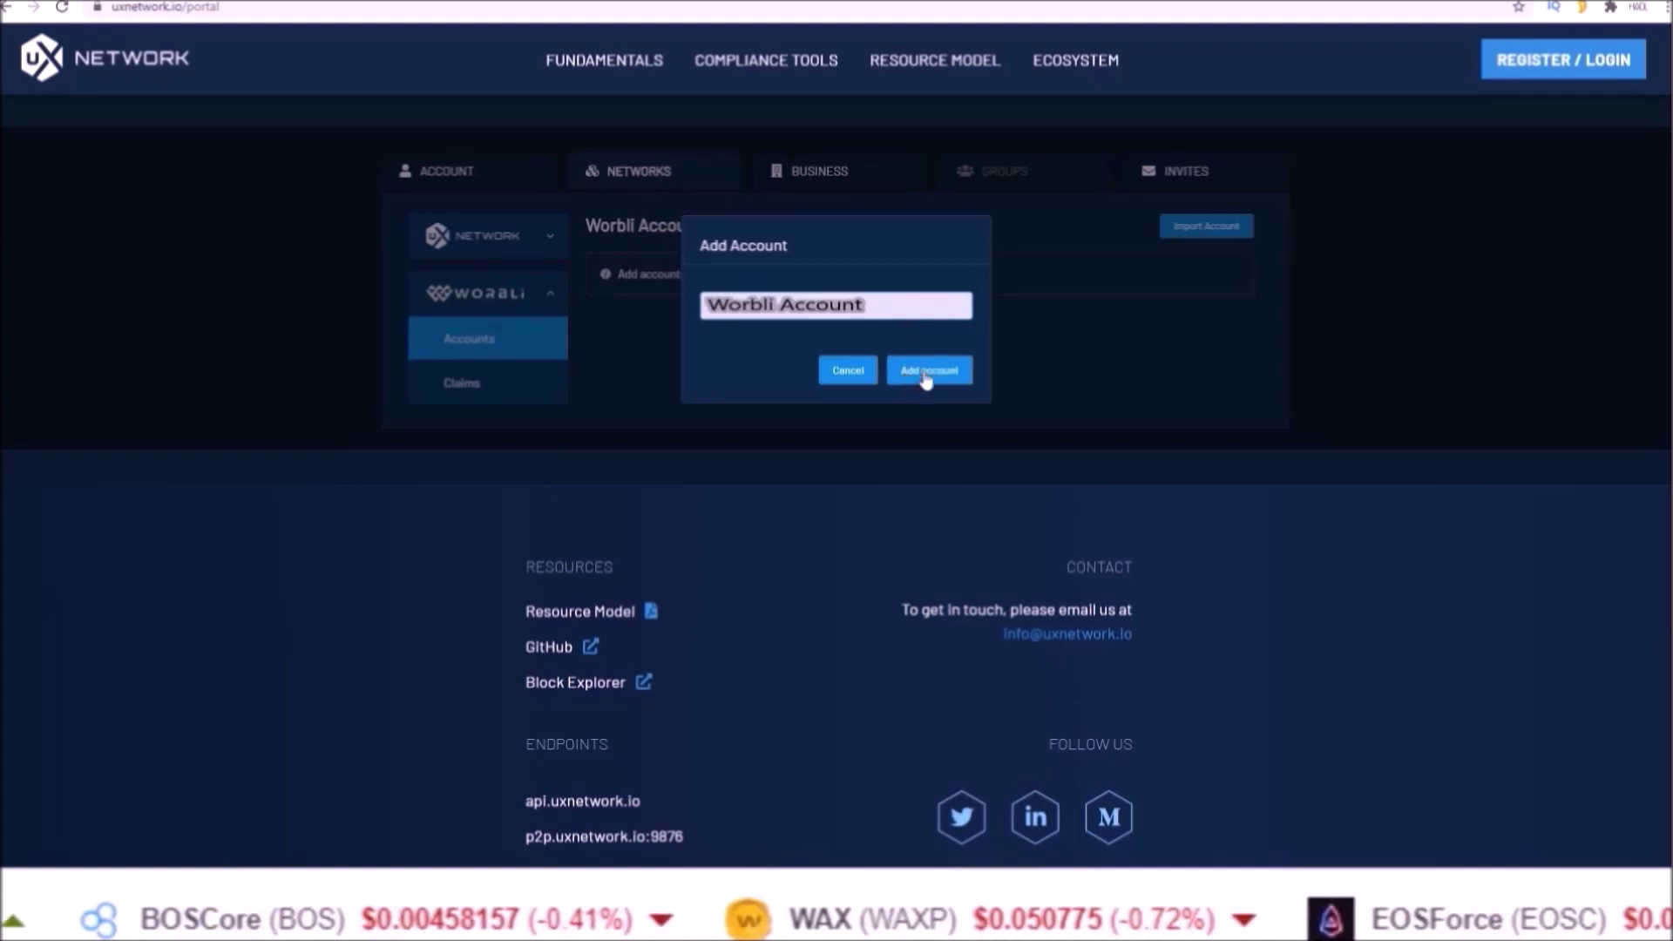
click(921, 371)
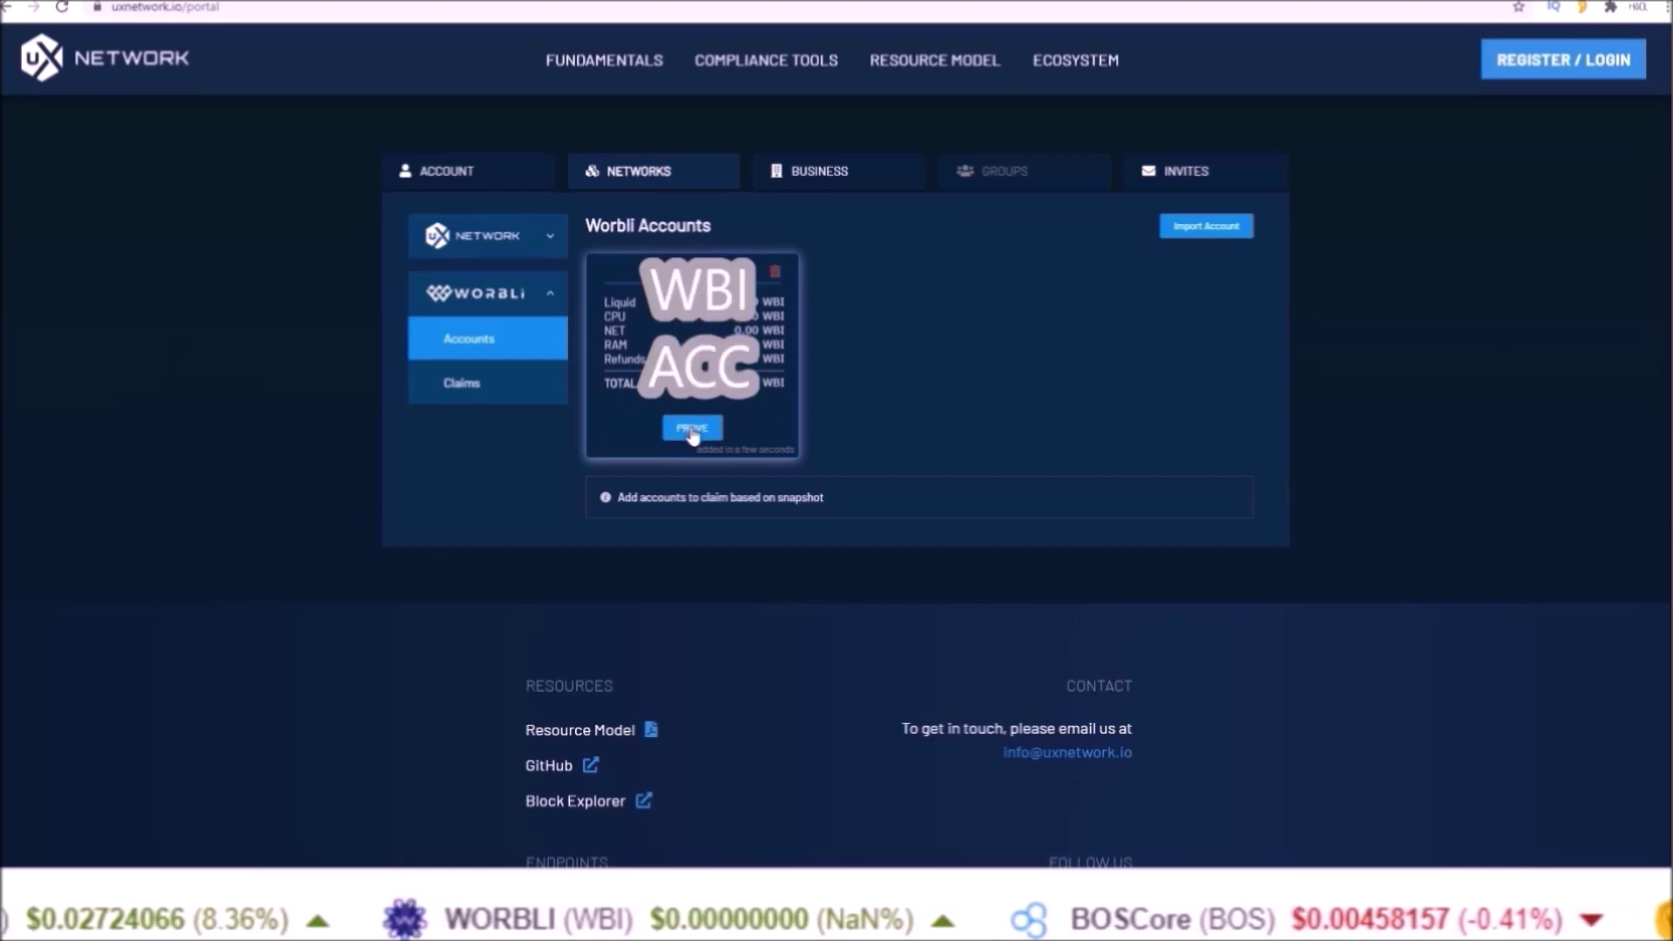
Prove ownership of the Worbli account by logging in with Scatter using owner permission
click(693, 428)
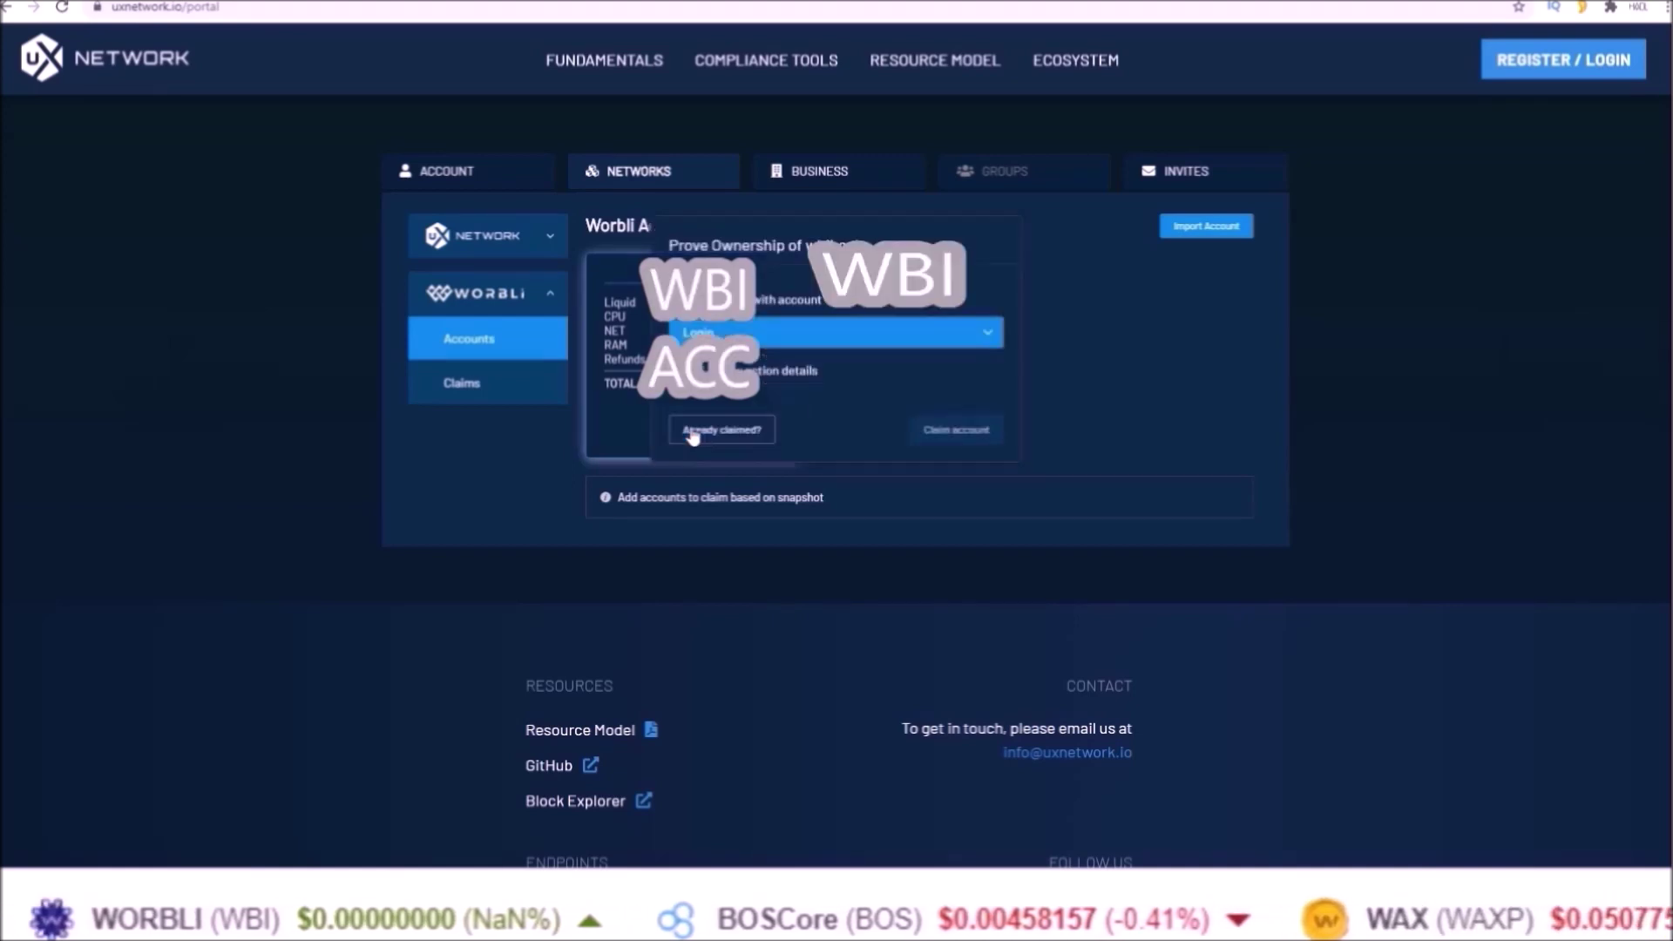
click(880, 336)
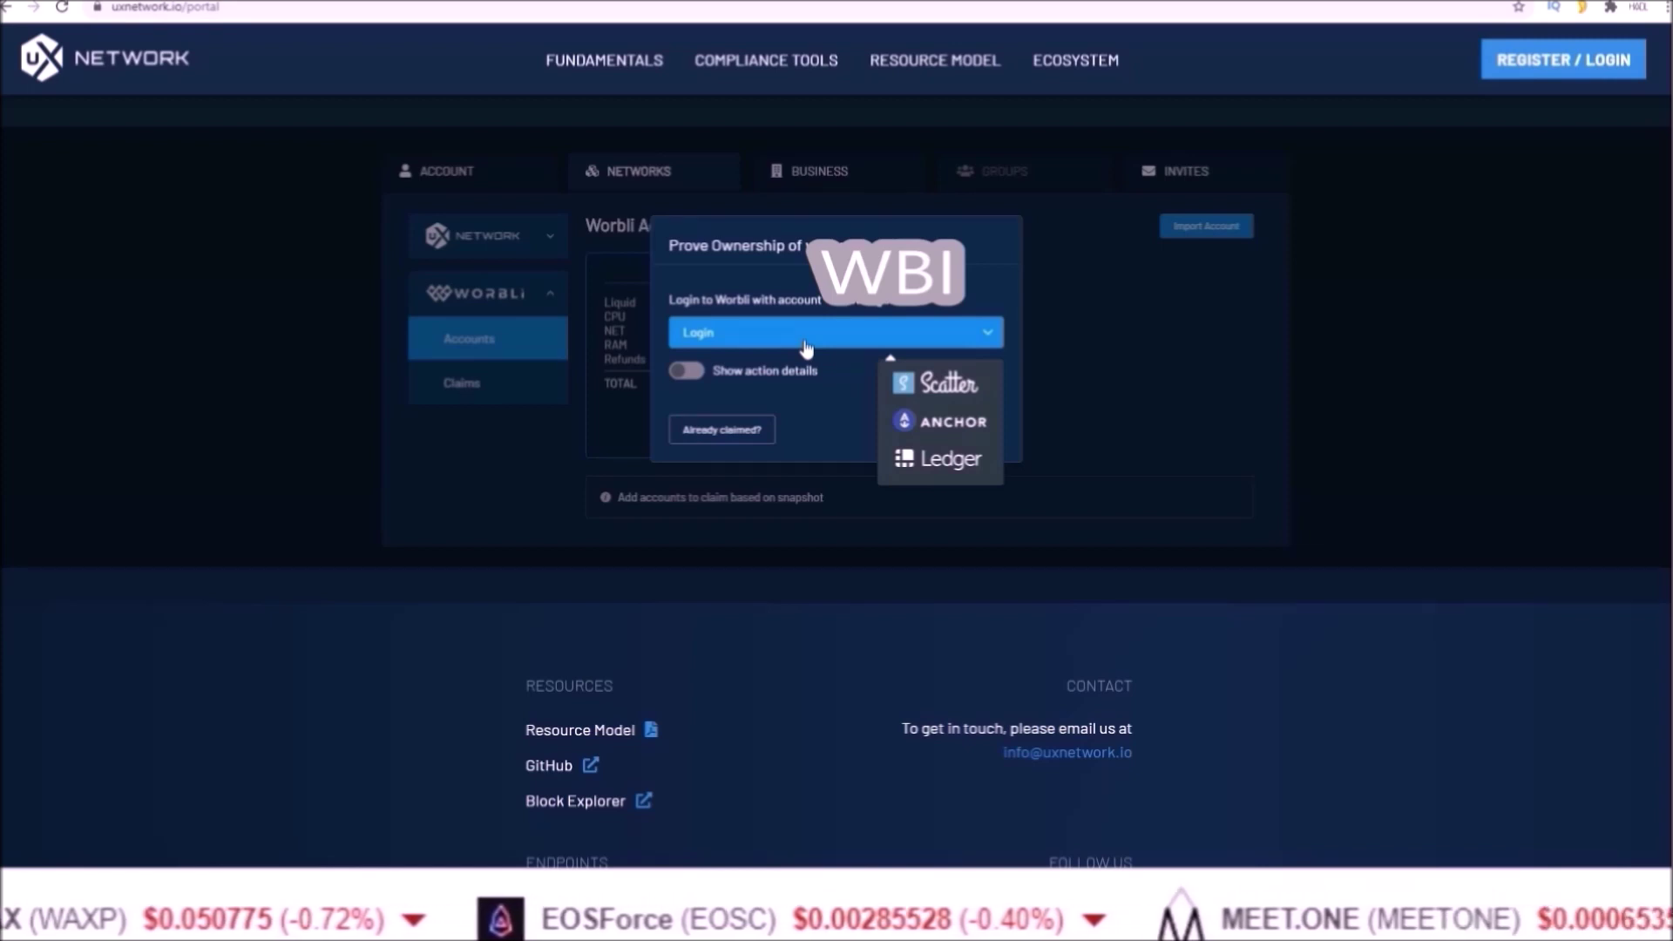
click(937, 383)
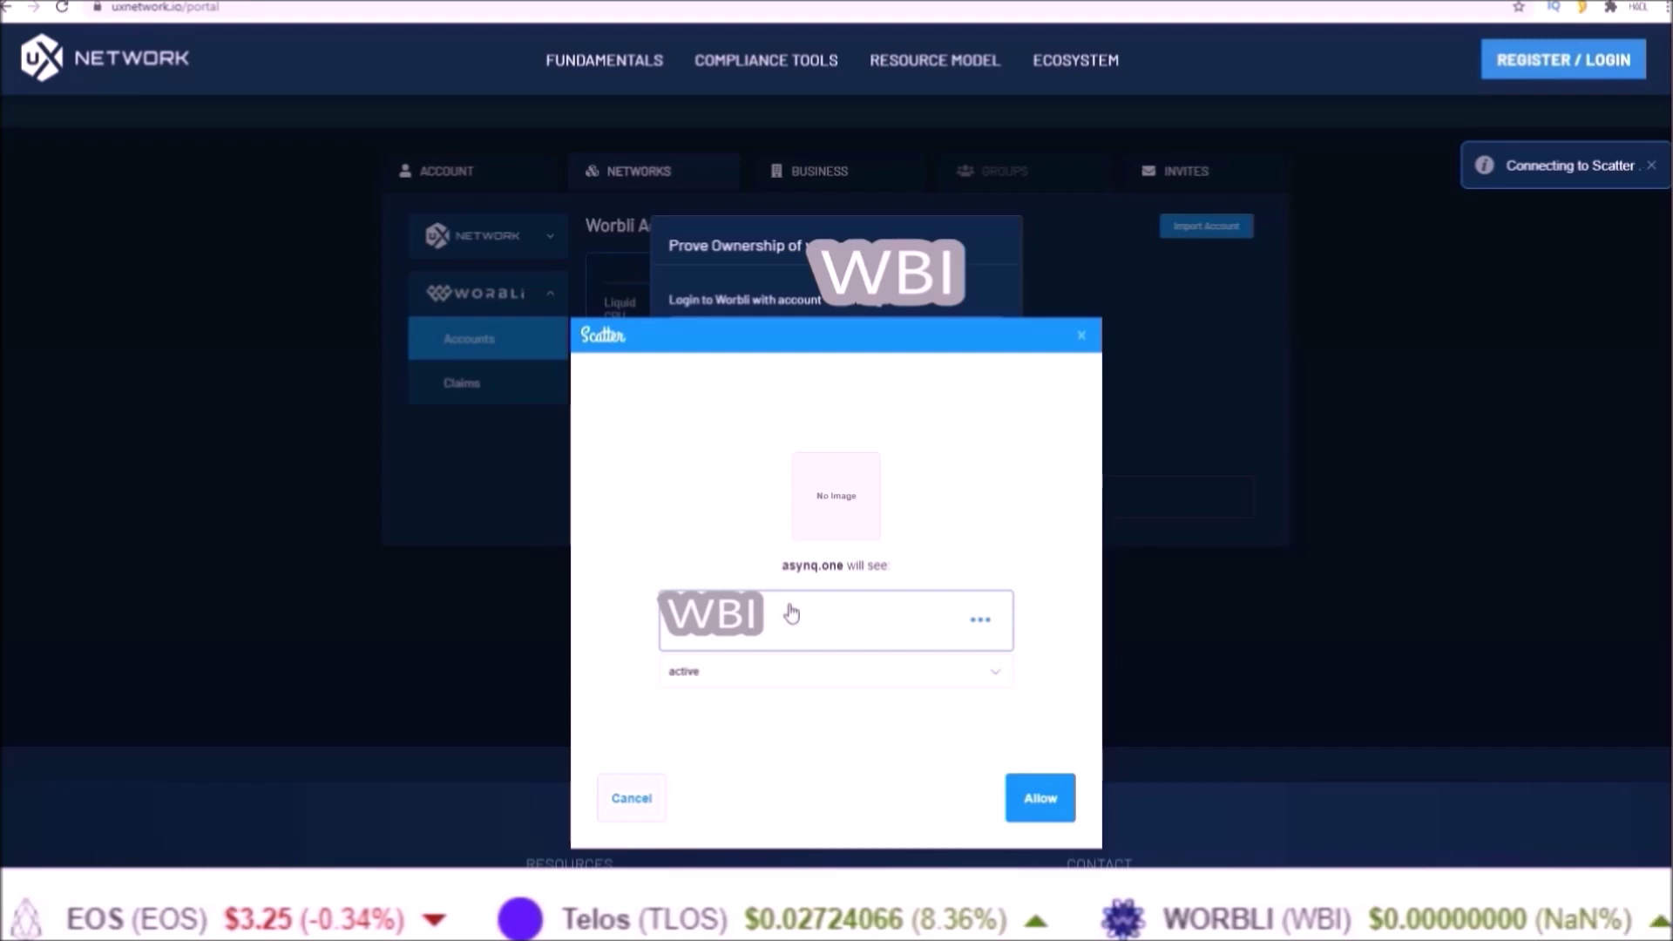
click(782, 676)
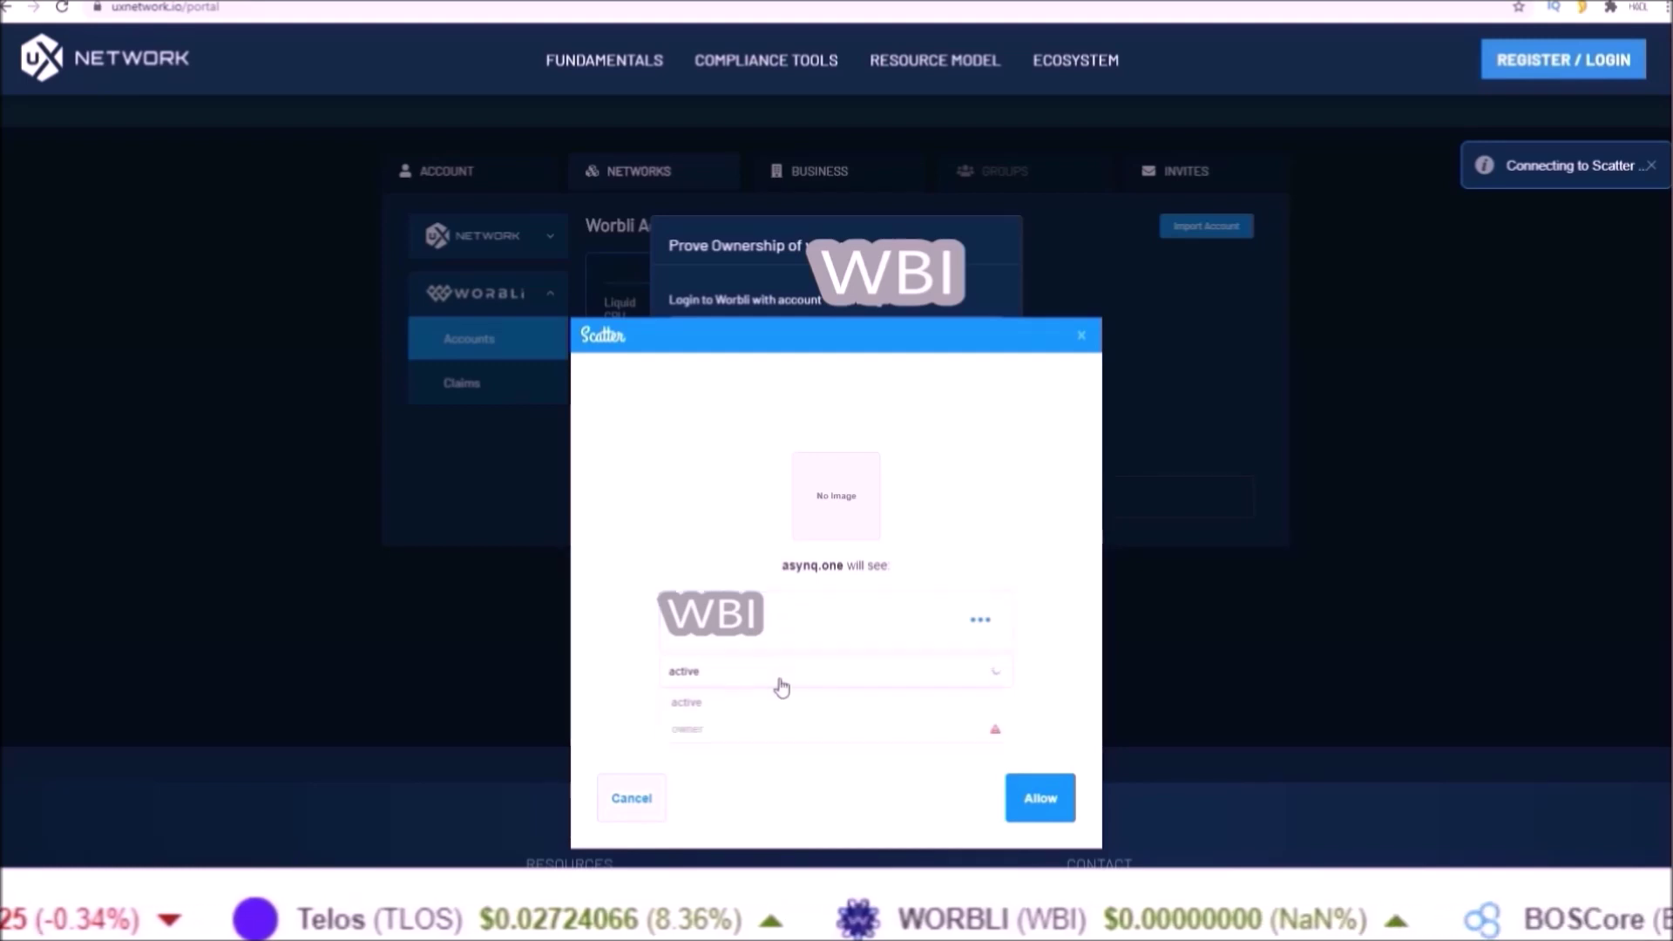
click(730, 737)
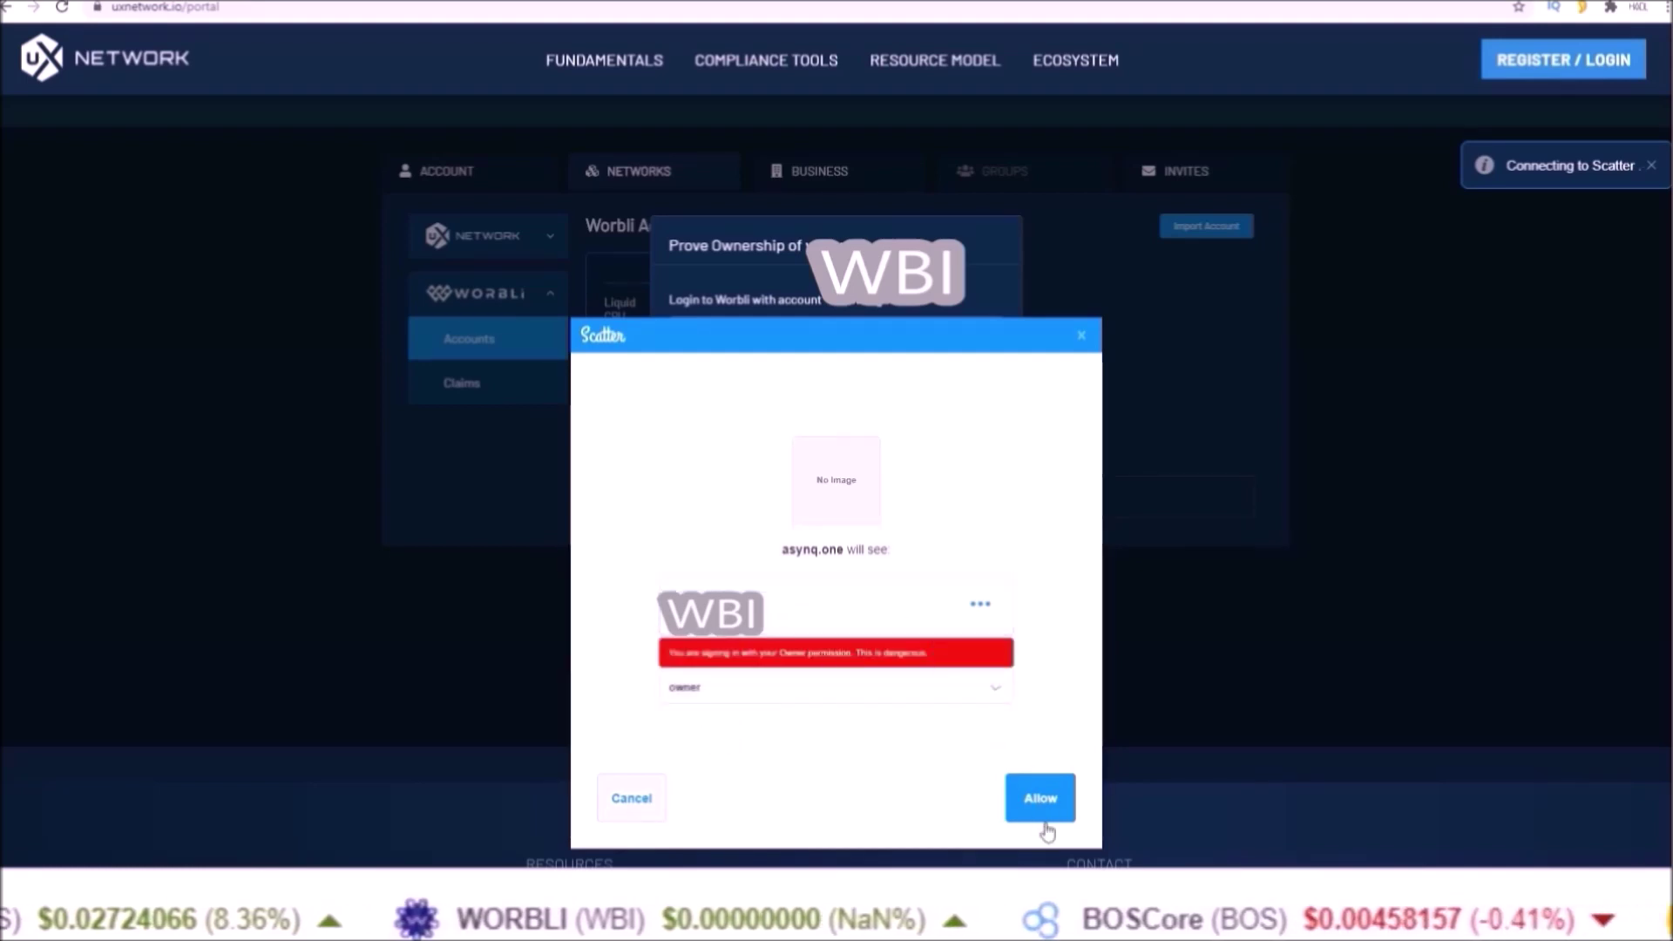
click(1045, 813)
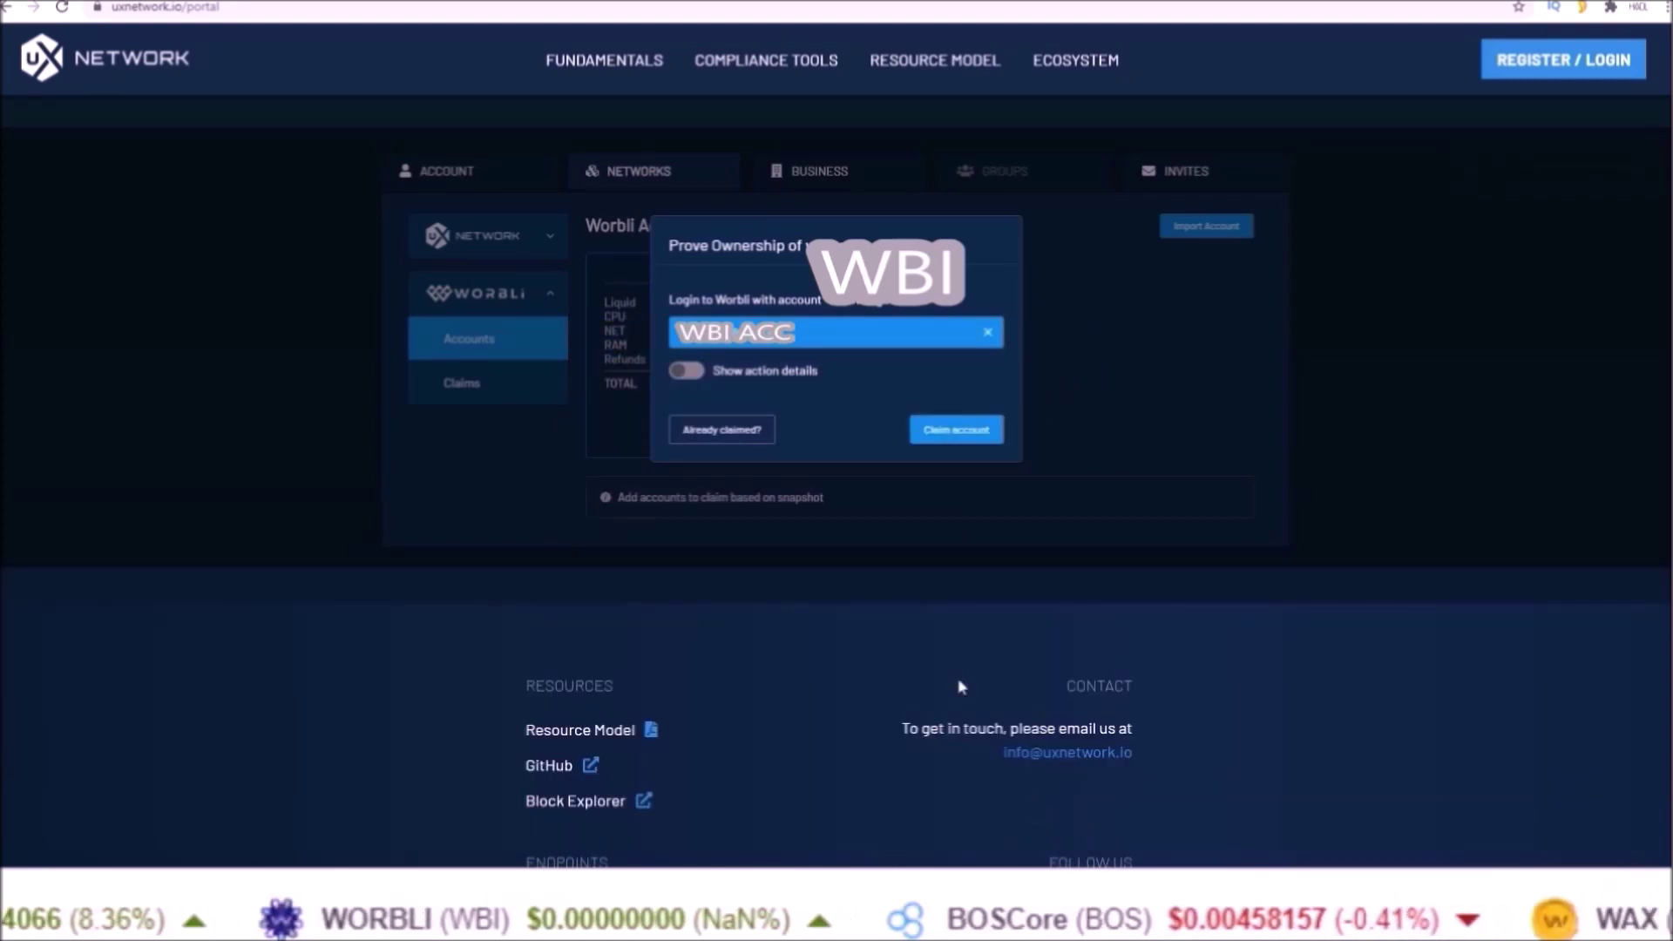
Claim the Worbli account, accept the Token Allotment Request Agreement, and confirm finalizing the claims
click(955, 430)
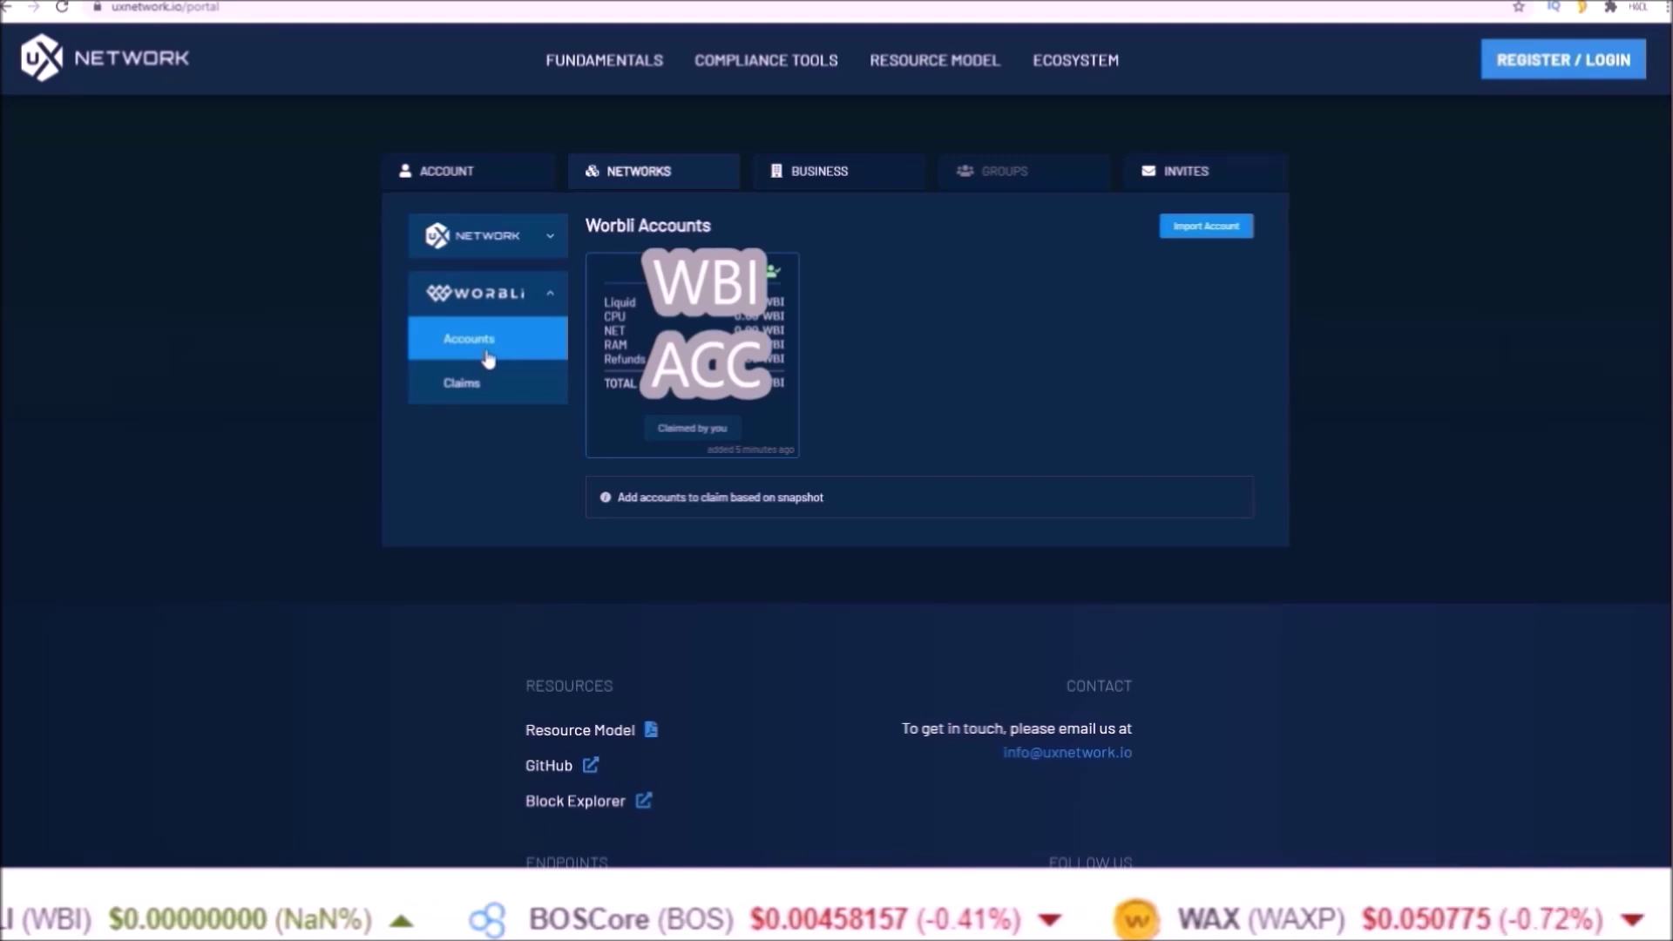
click(452, 404)
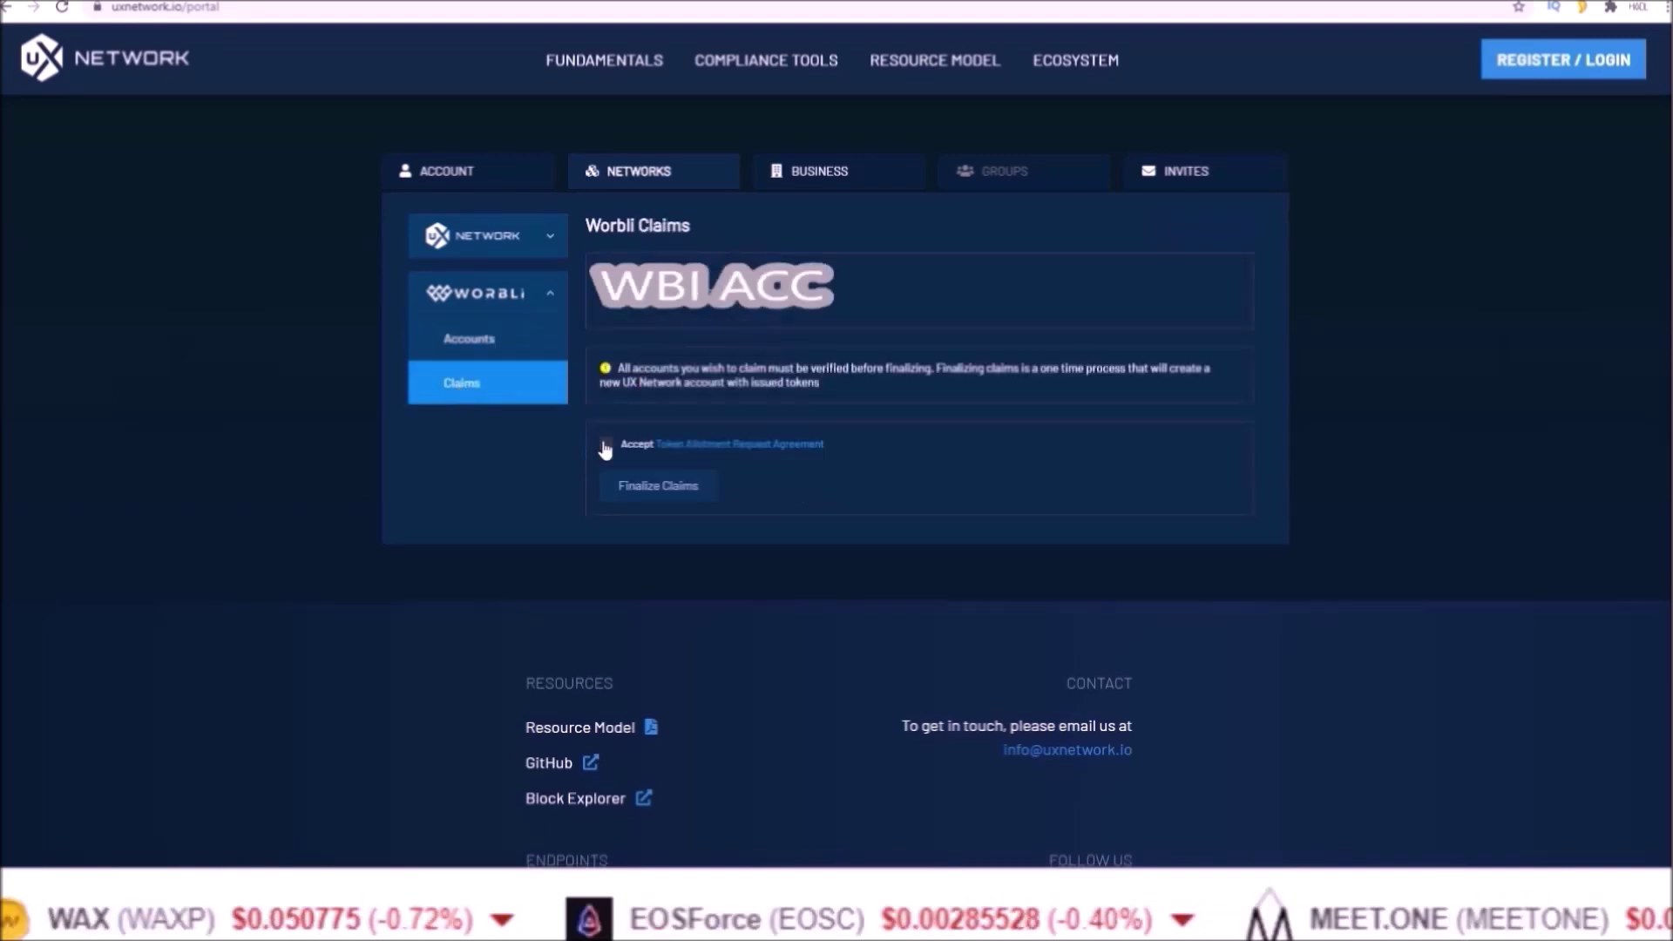
click(606, 445)
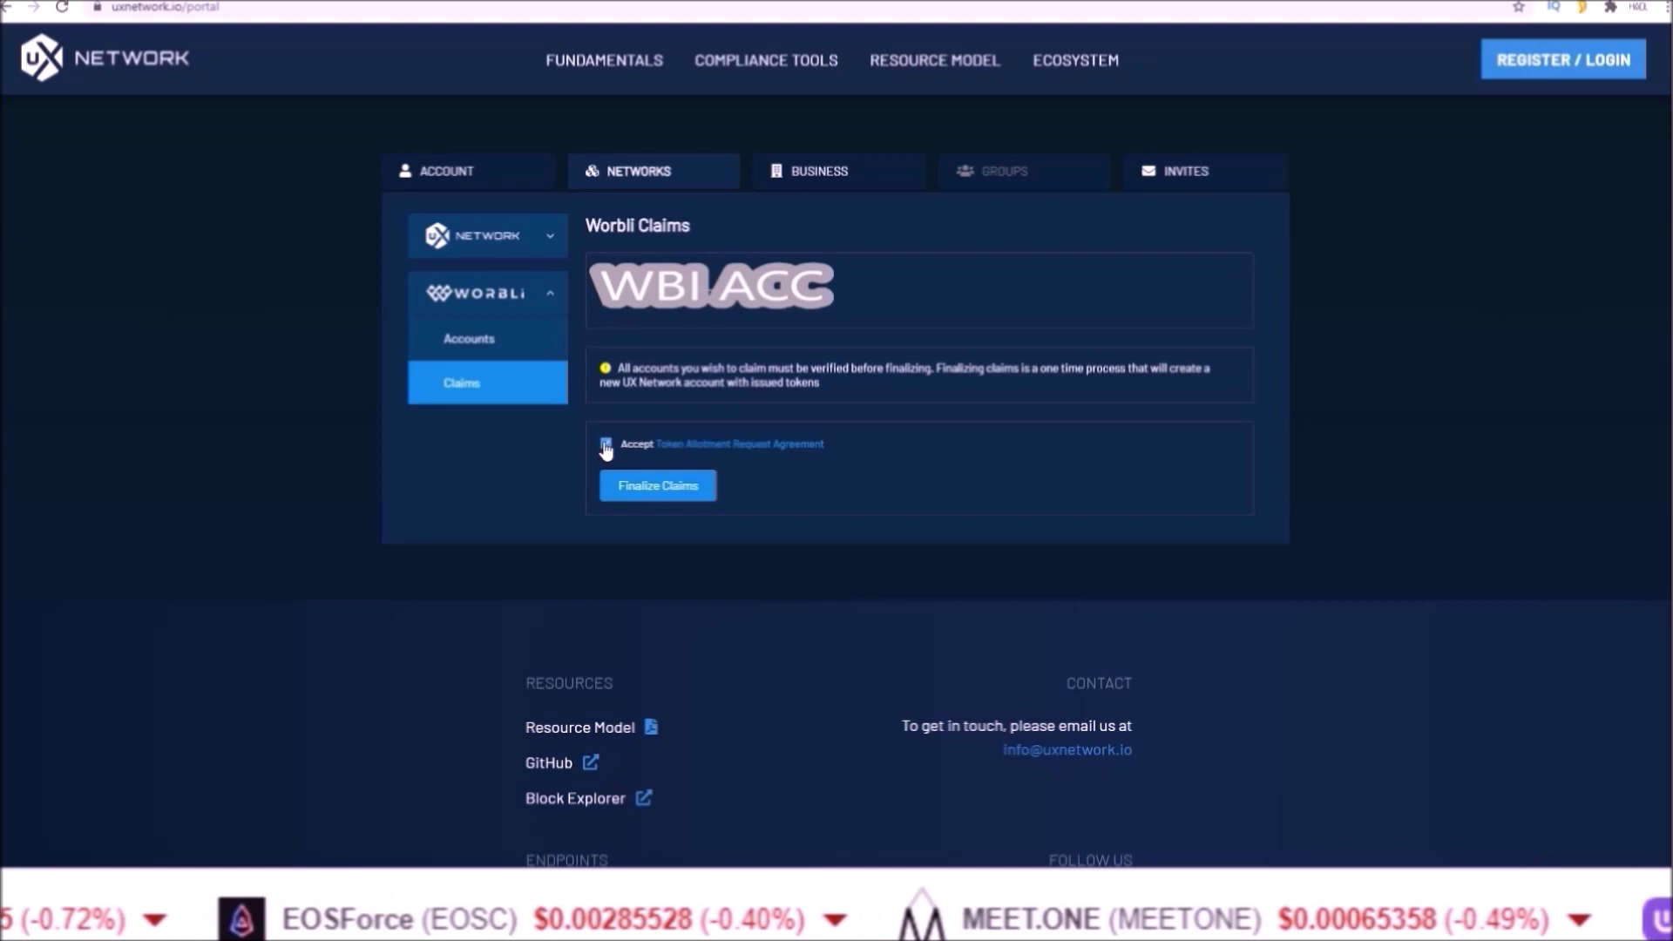
click(662, 495)
click(877, 440)
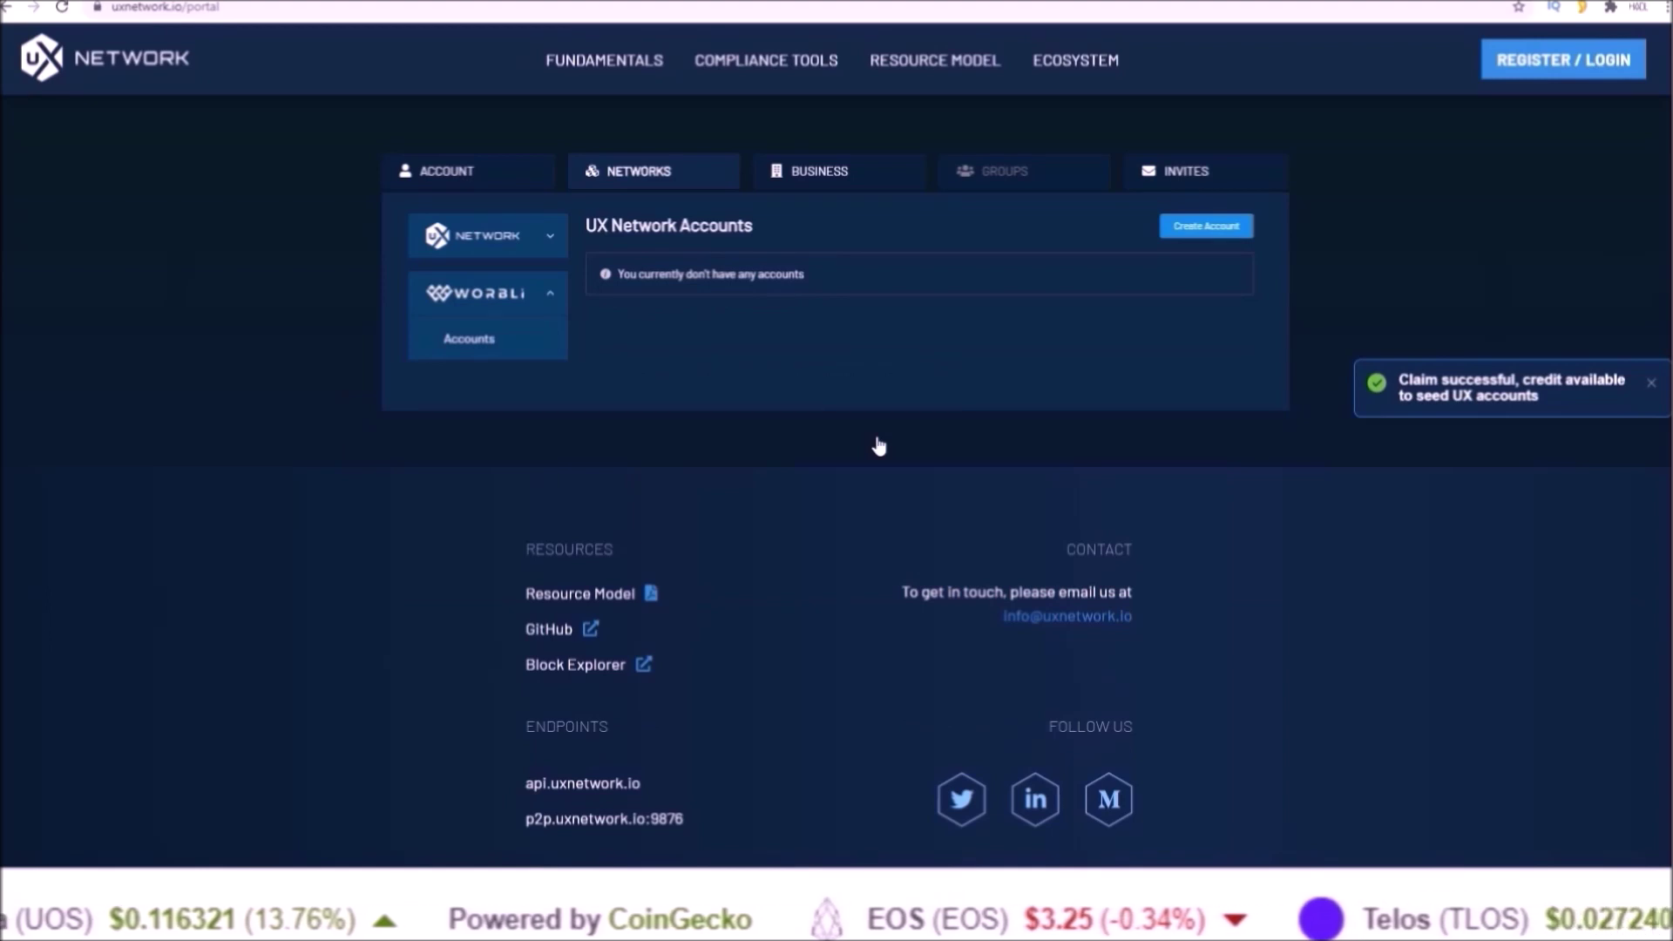
Create a UX Network account using all available credit and the existing Worbli public keys
click(526, 245)
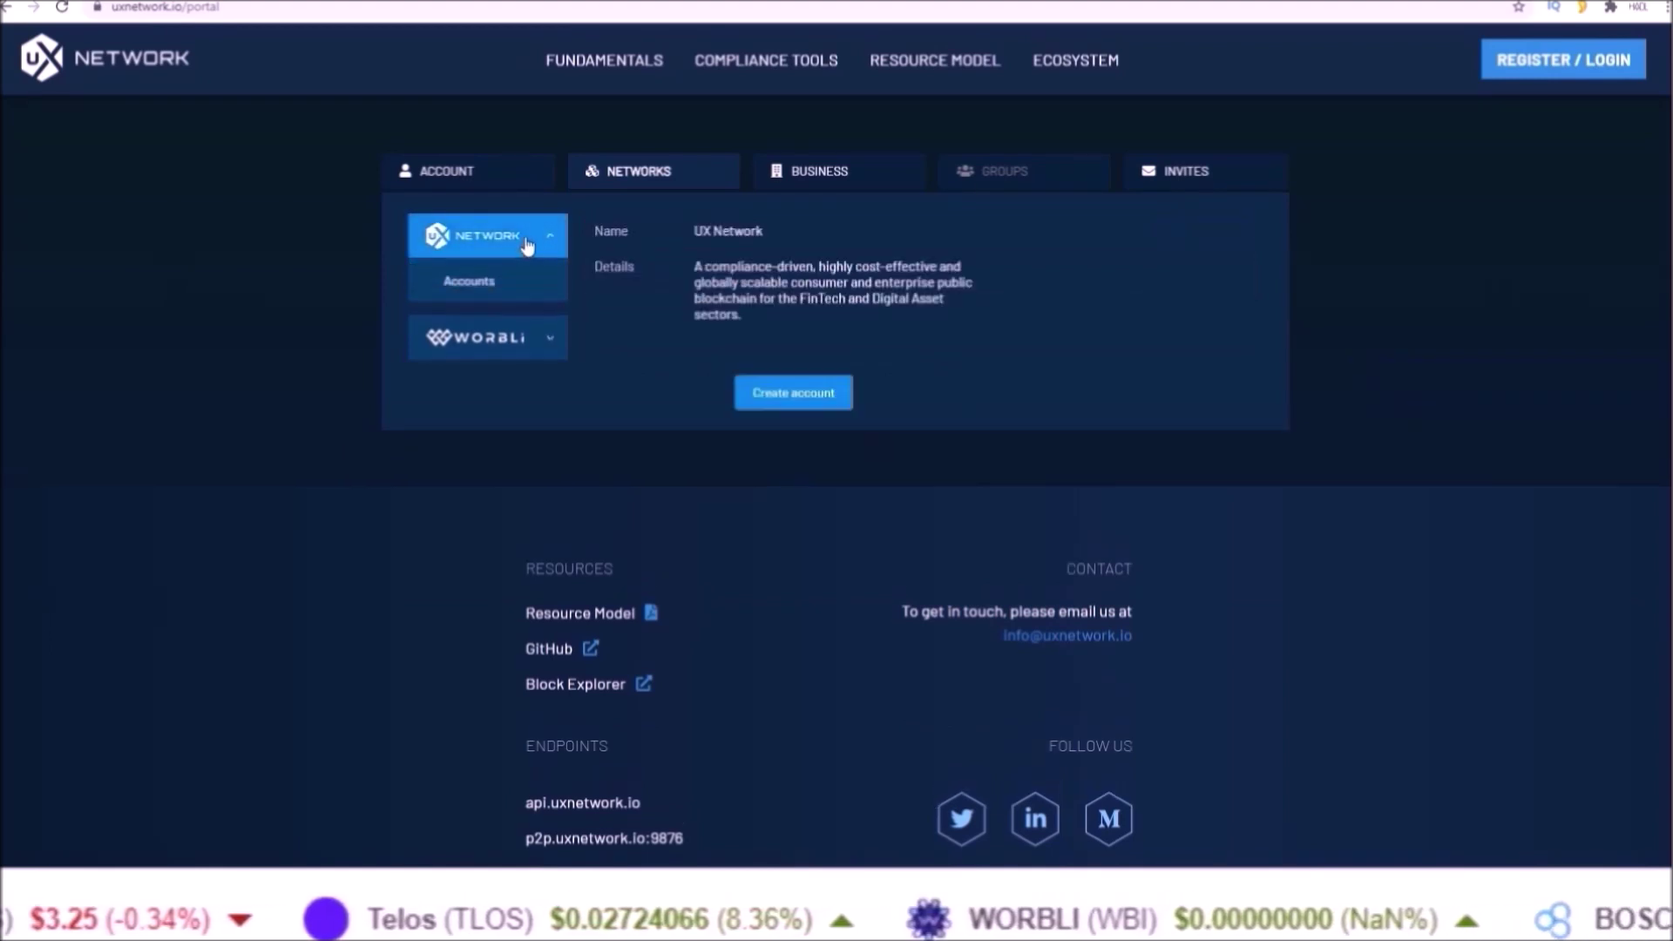
click(787, 405)
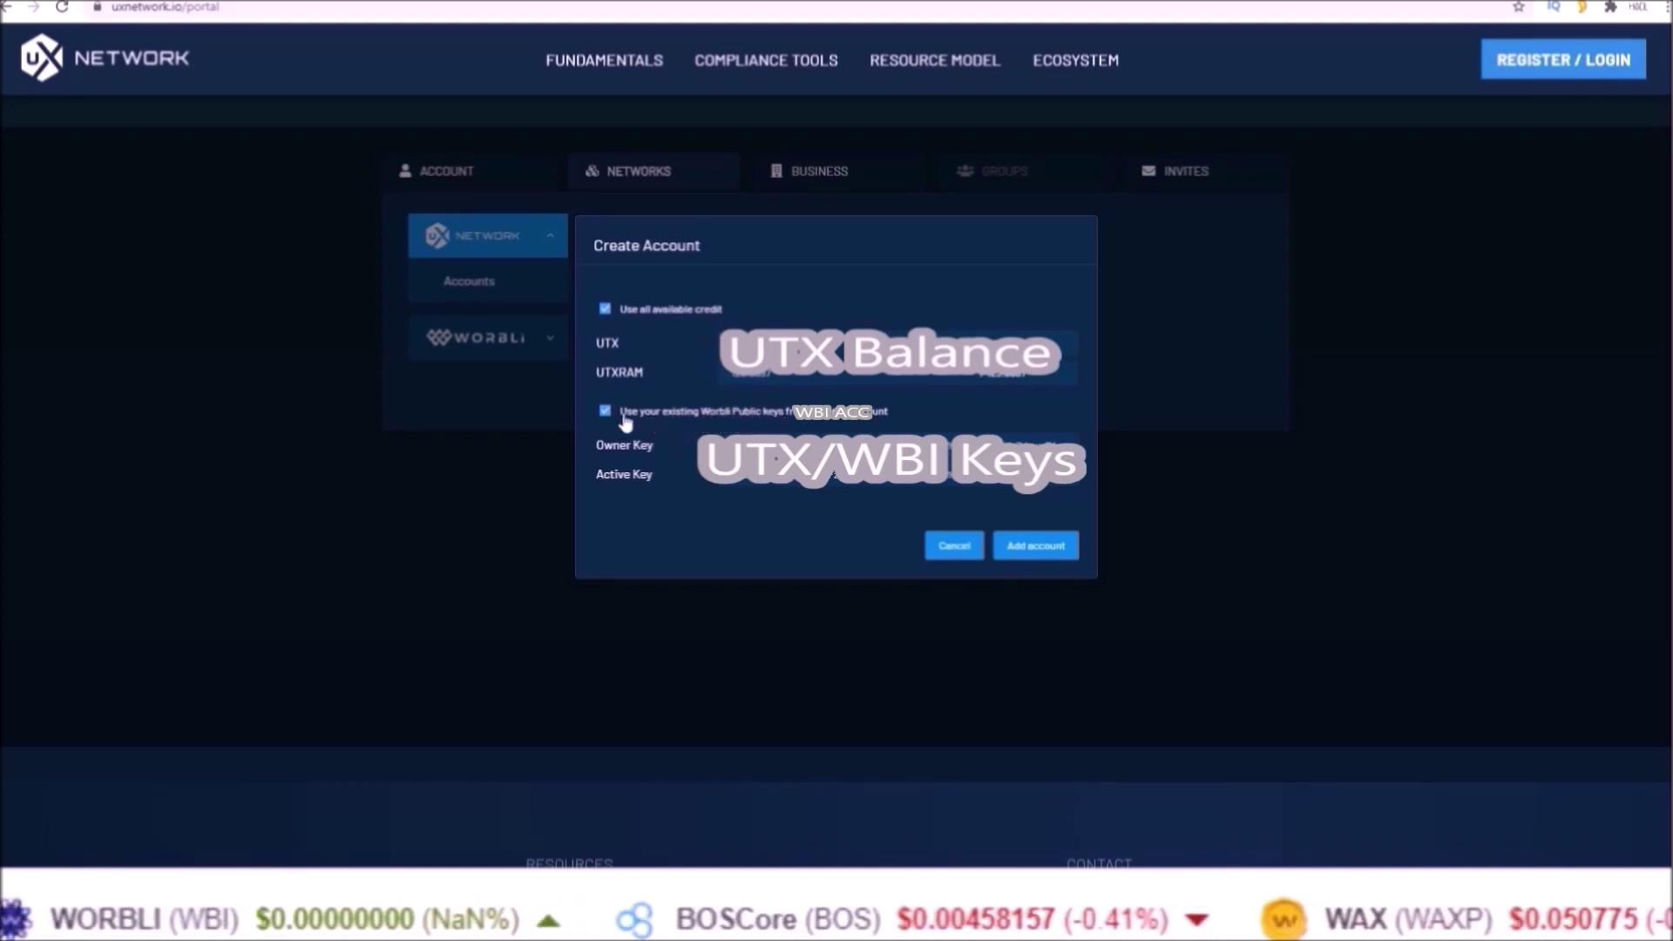
click(1025, 548)
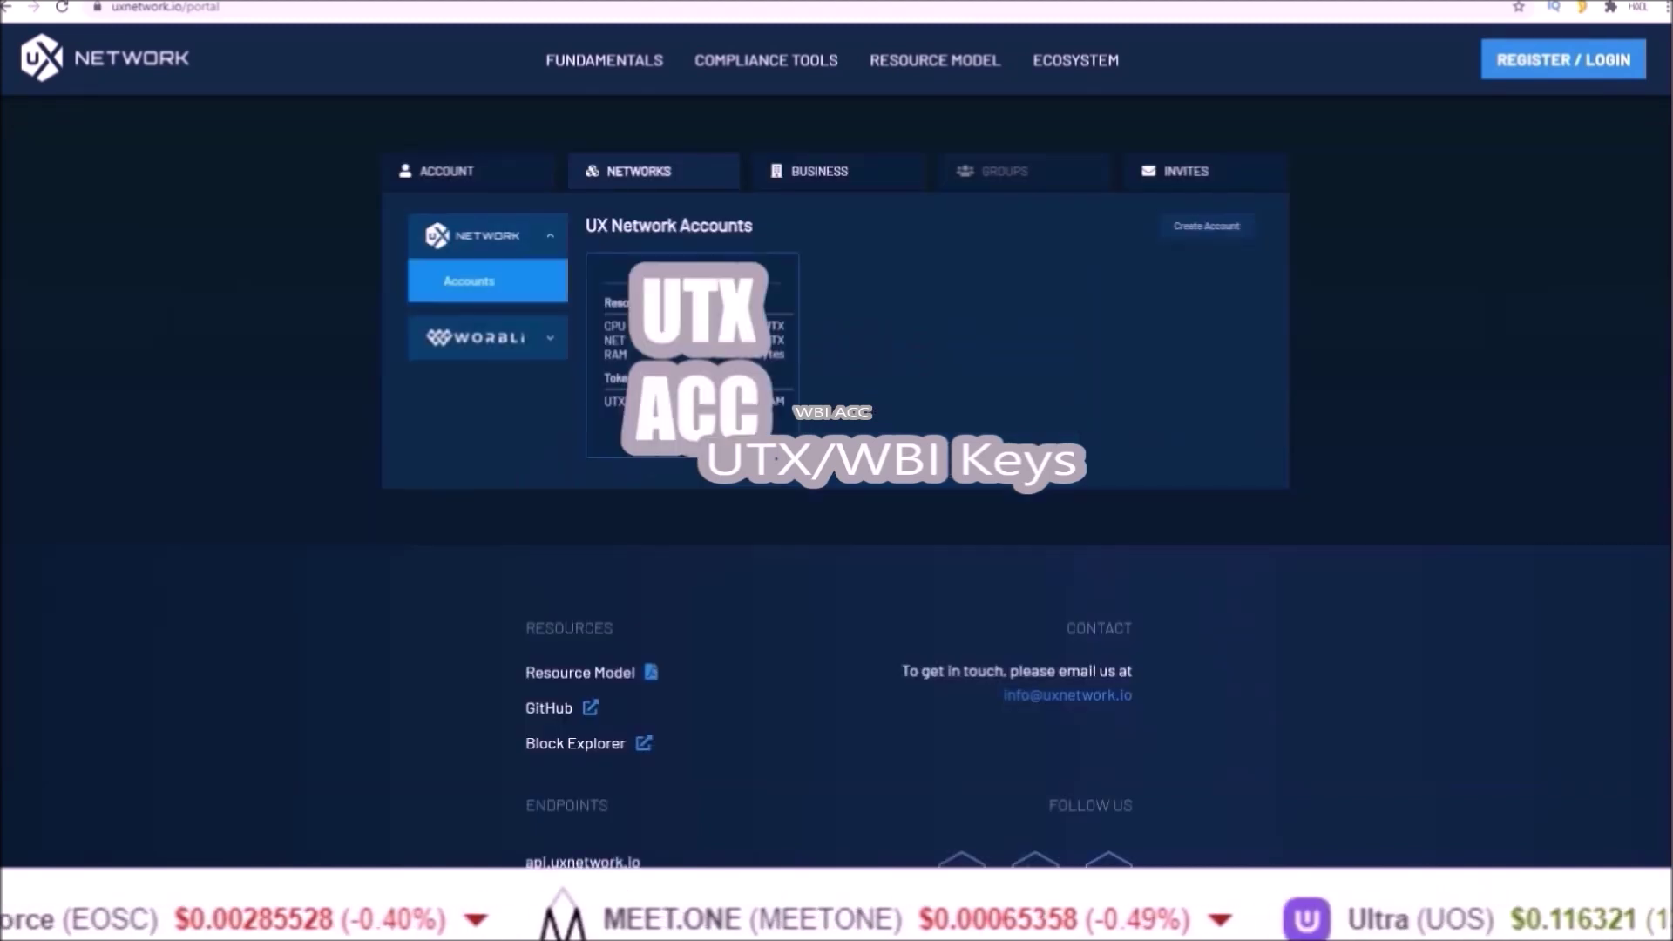